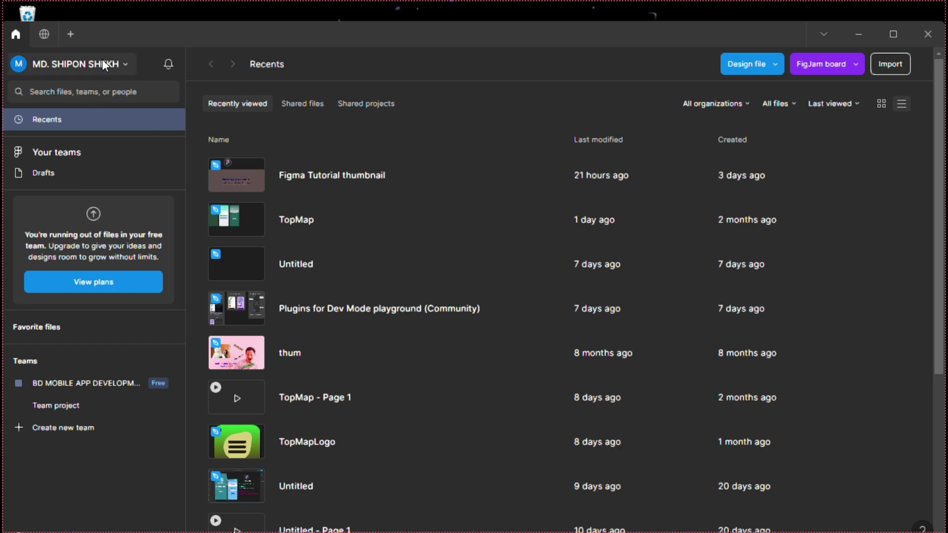
# Create a new design file in Drafts
pyautogui.click(73, 34)
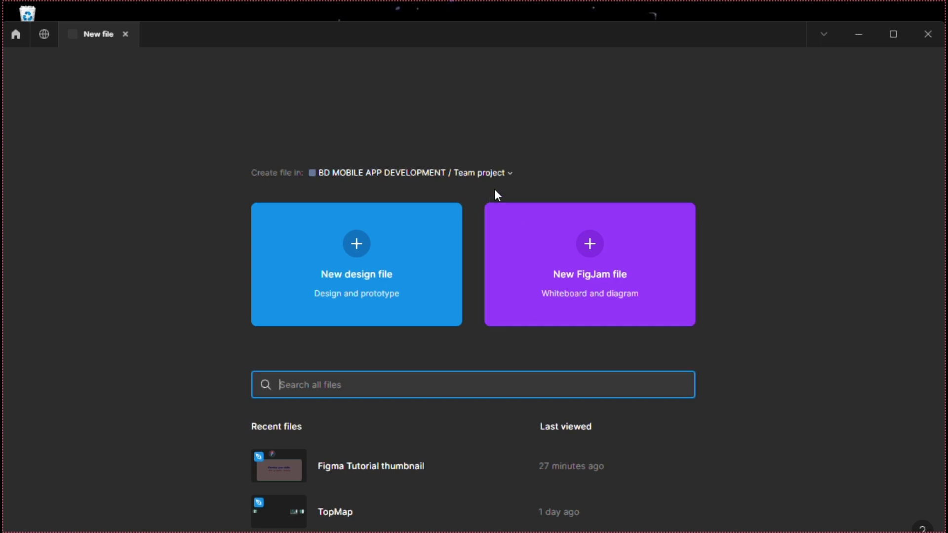
pyautogui.click(500, 173)
pyautogui.click(396, 256)
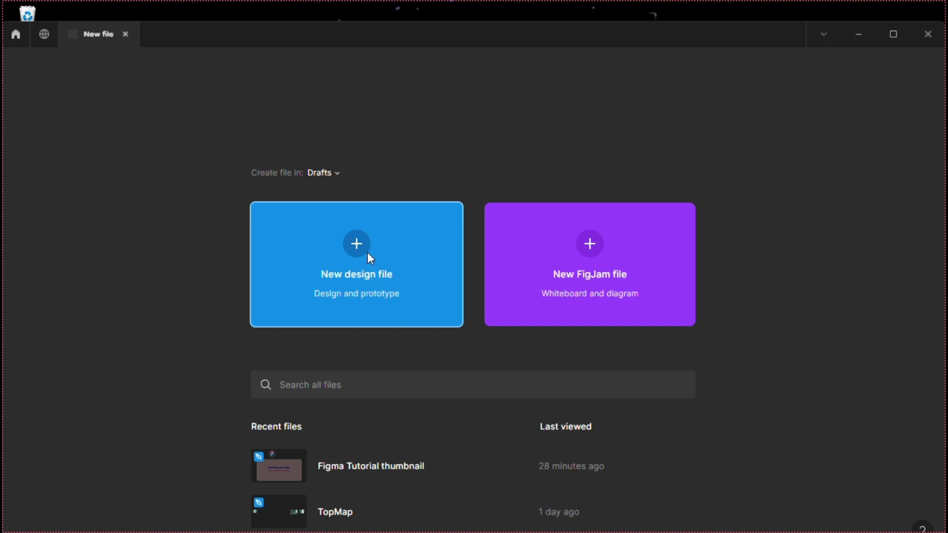
pyautogui.click(357, 239)
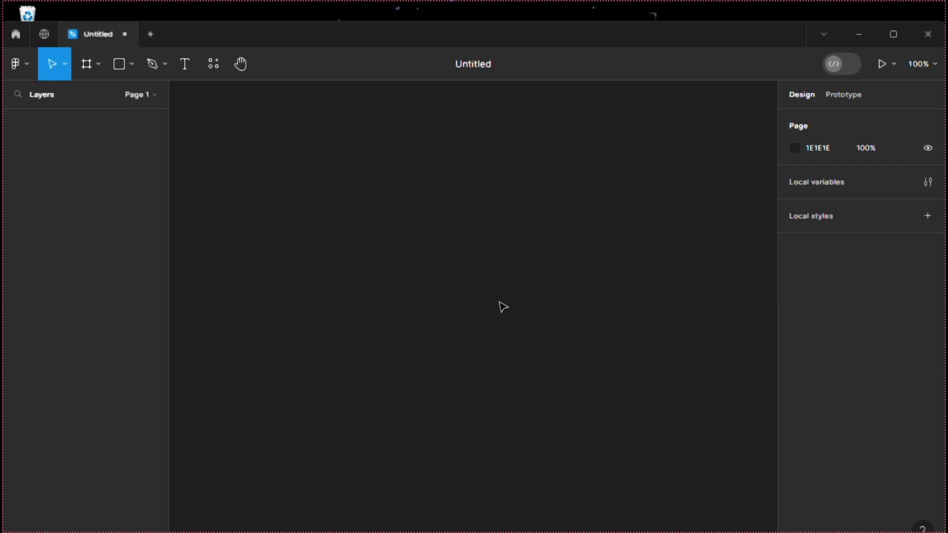
# Rename the untitled file as "Create new design"
pyautogui.click(488, 67)
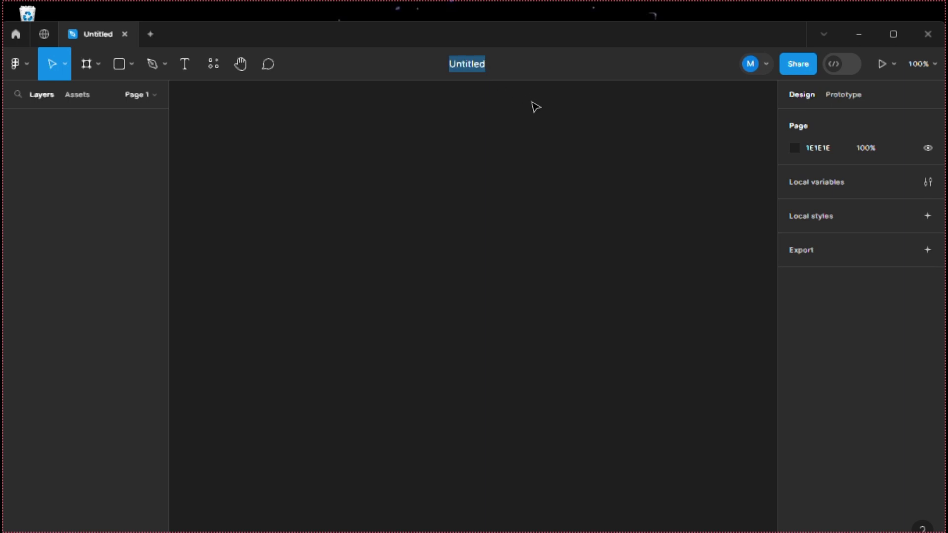
pyautogui.write('Creat')
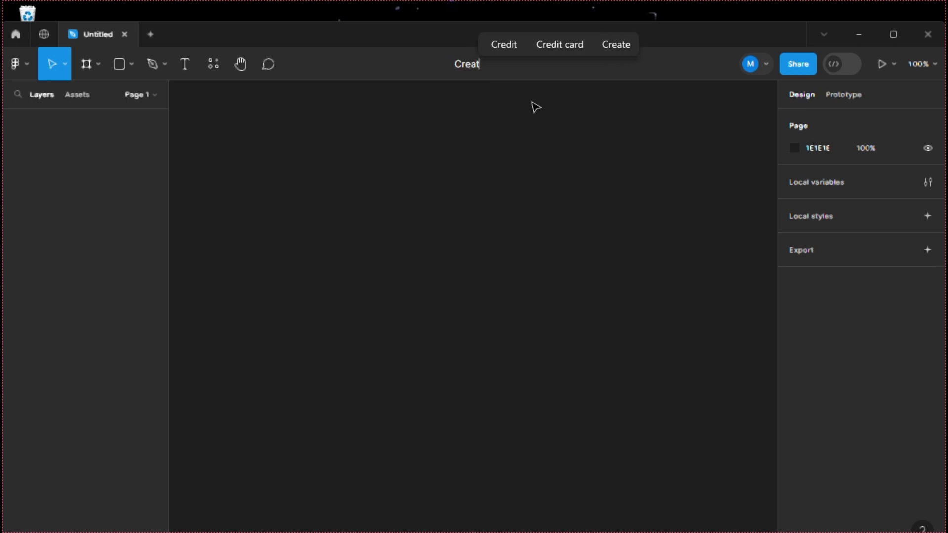
pyautogui.write('e ne')
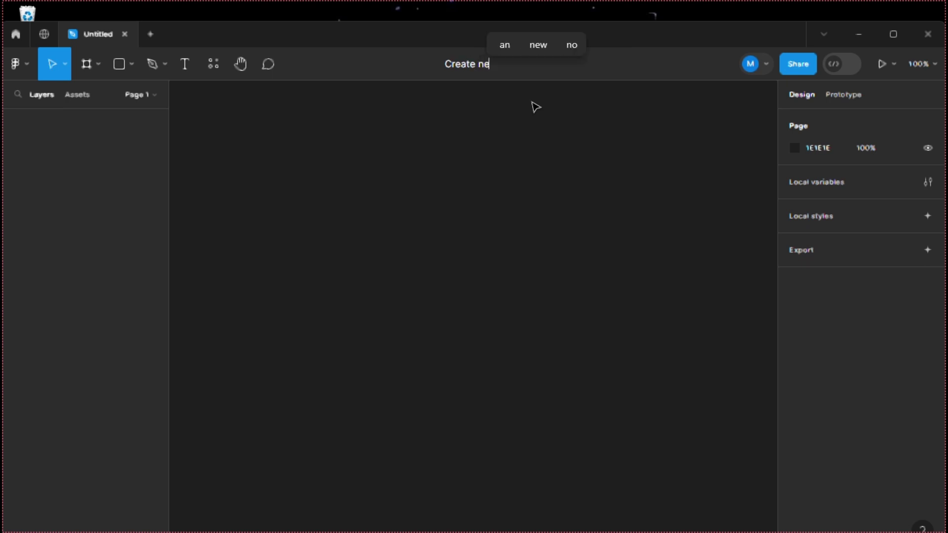
pyautogui.write('w file')
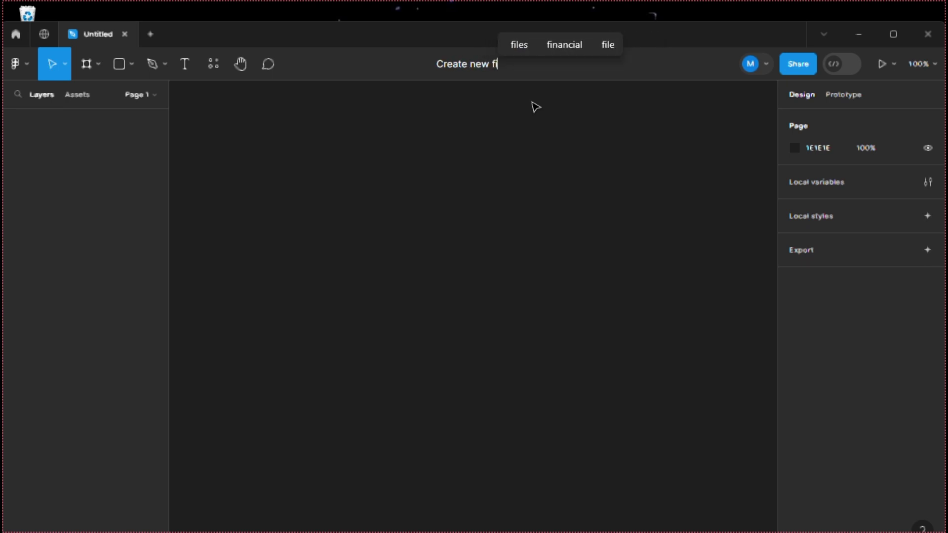
pyautogui.press('BackSpace')
pyautogui.press('BackSpace')
pyautogui.press('BackSpace')
pyautogui.press('BackSpace')
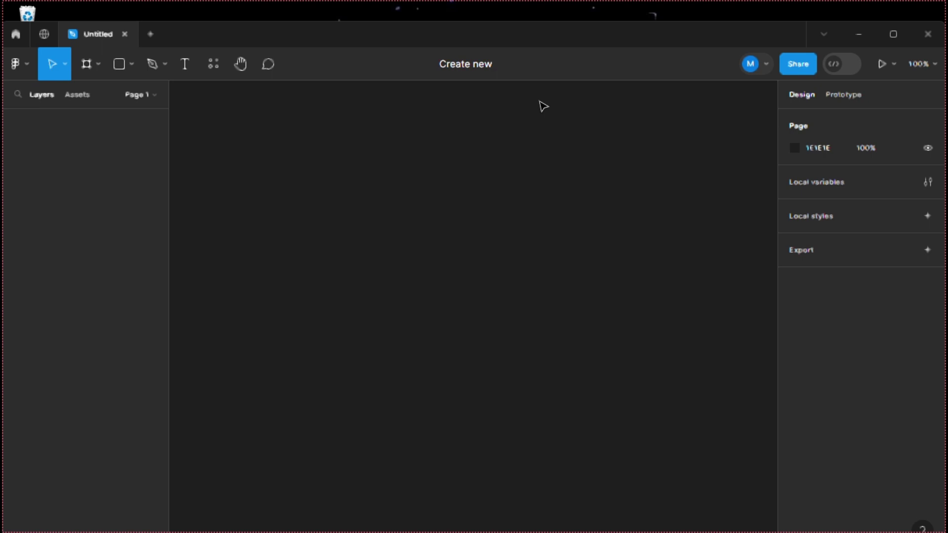
pyautogui.write('d')
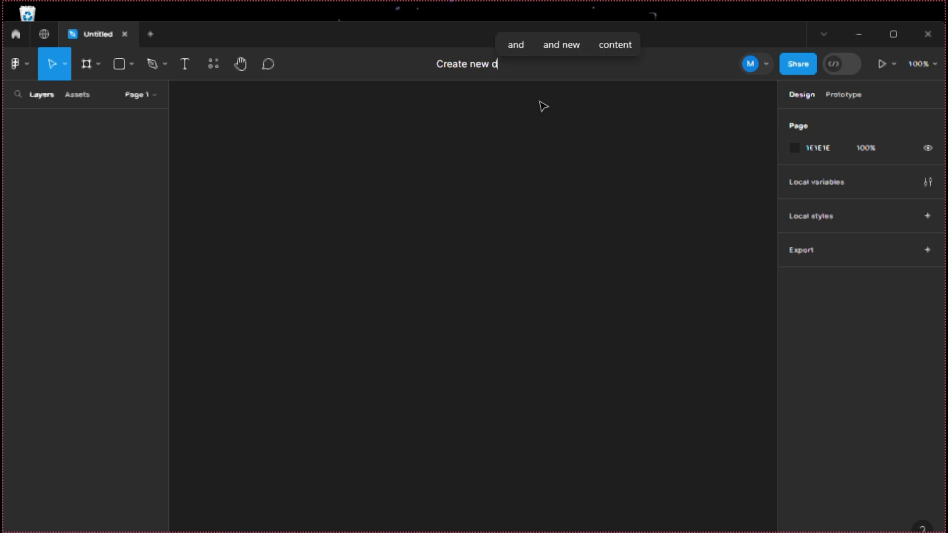
pyautogui.write('esign')
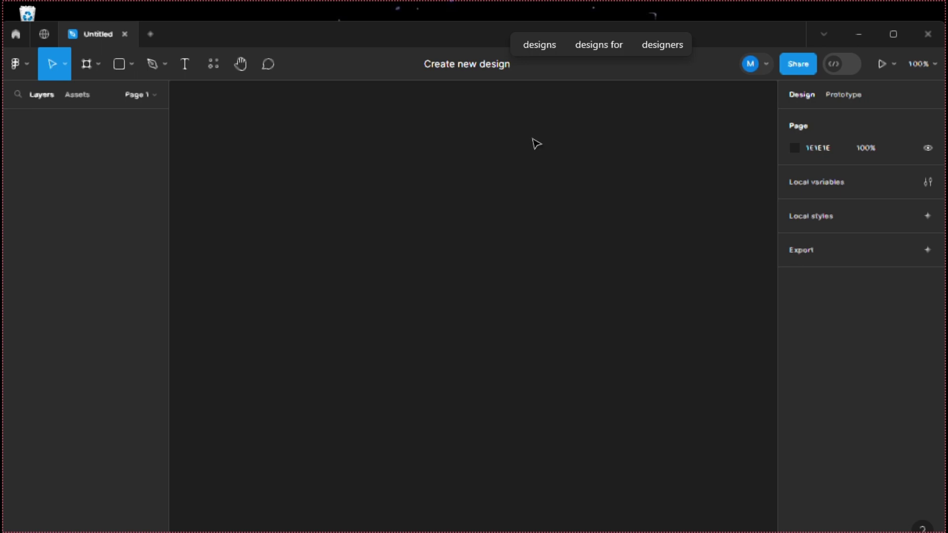
pyautogui.press('Return')
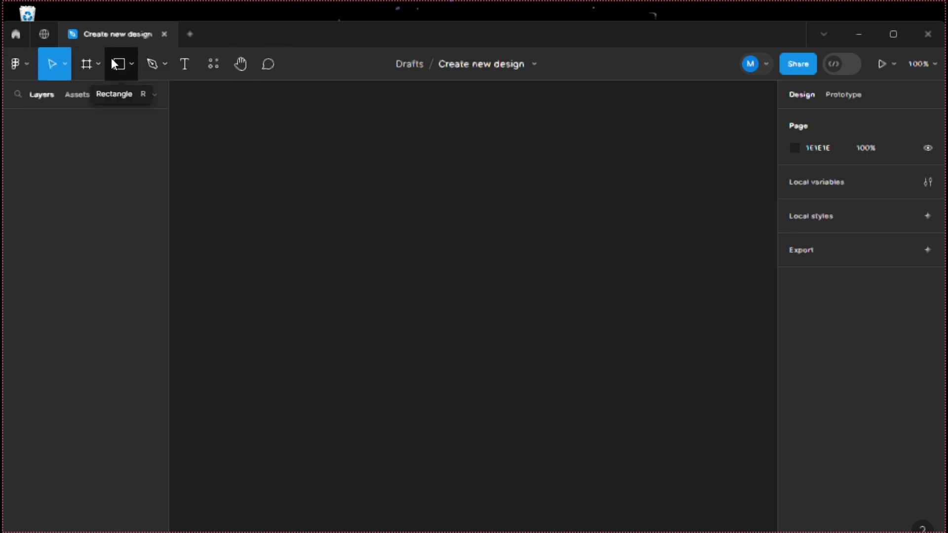
# Turn on the display of layout grids in the file's view options
pyautogui.click(27, 64)
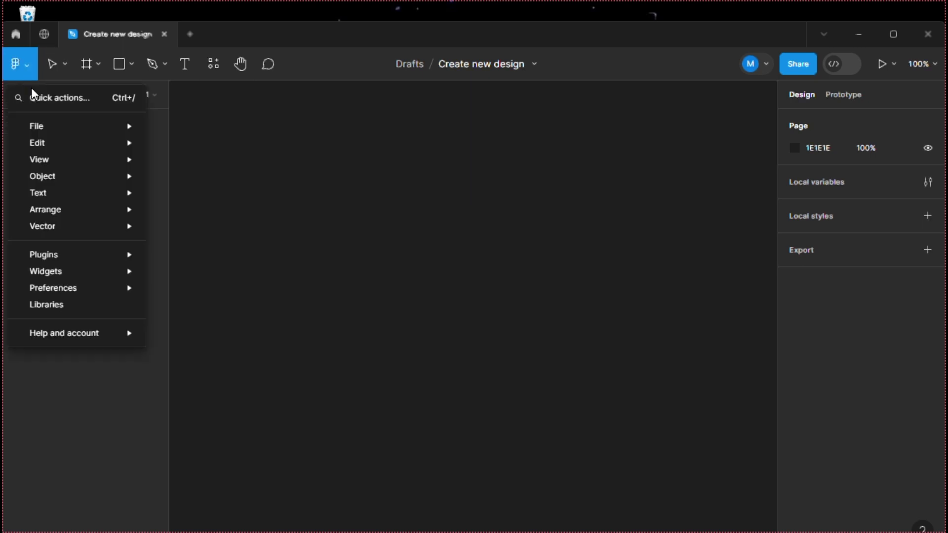
pyautogui.moveTo(45, 125)
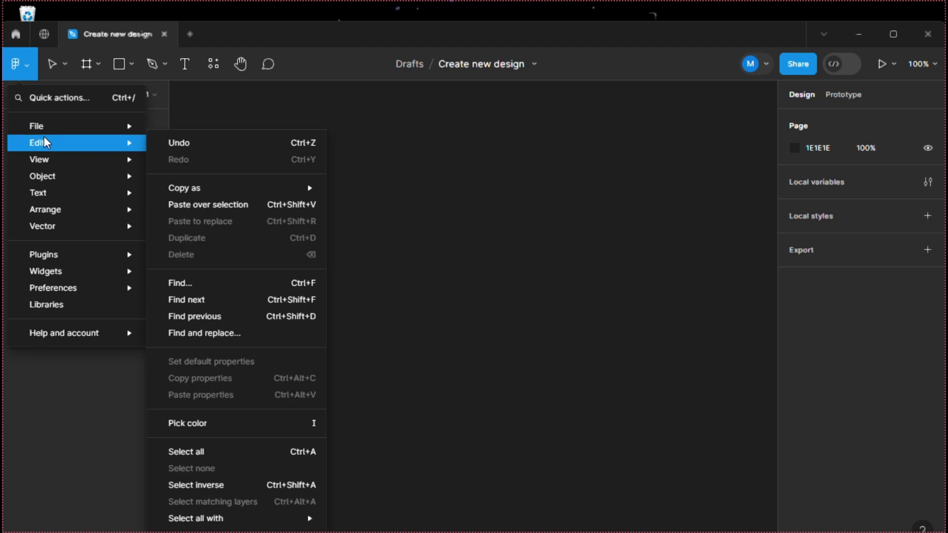
pyautogui.moveTo(74, 162)
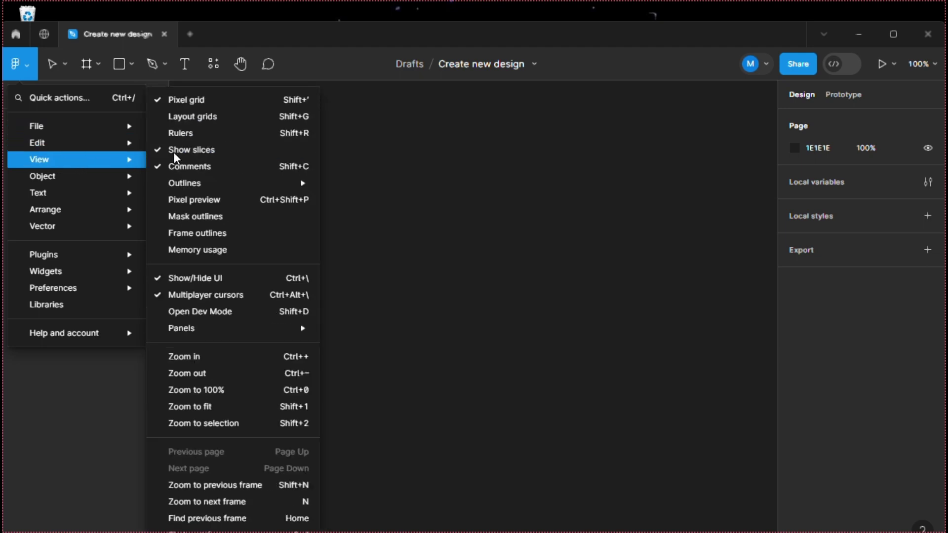
pyautogui.moveTo(198, 182)
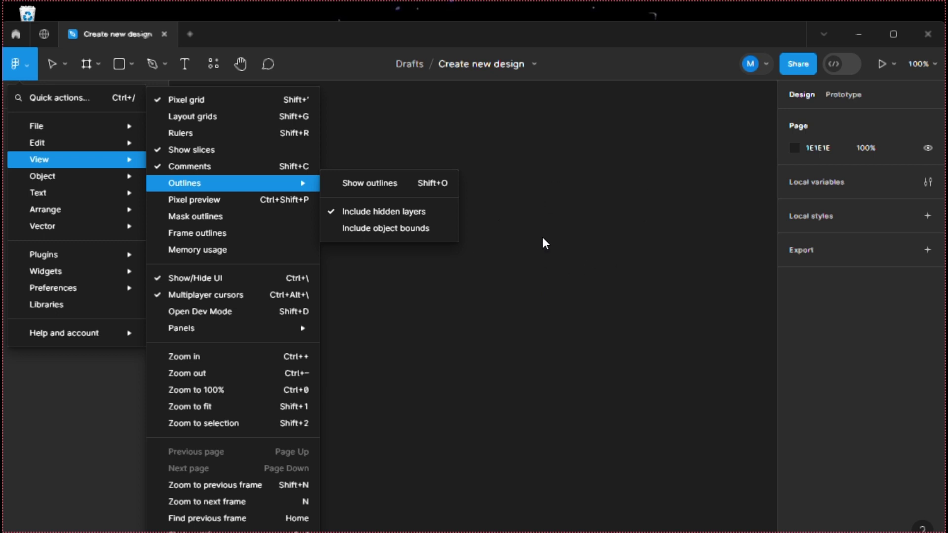
pyautogui.moveTo(112, 144)
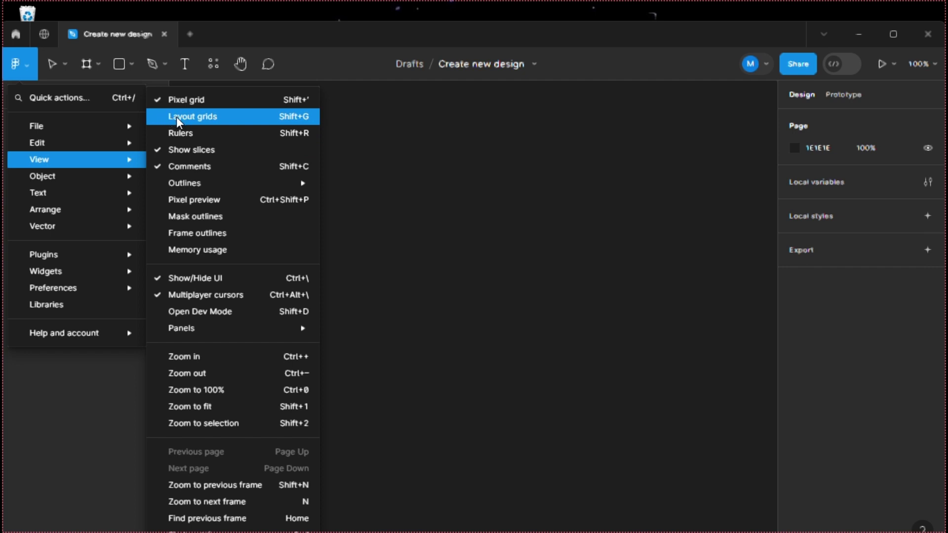
pyautogui.click(158, 118)
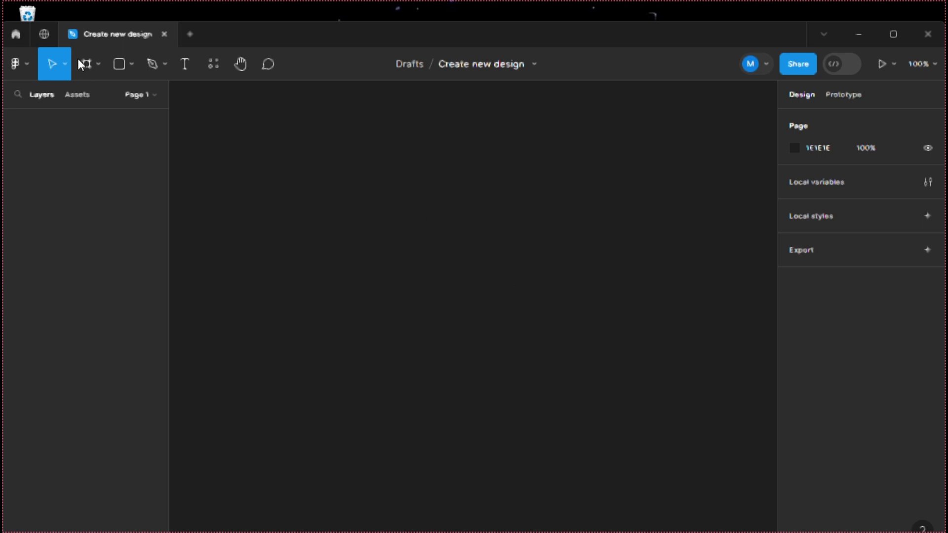
# Examine the object commands and the available shape and pen drawing tools
pyautogui.click(22, 67)
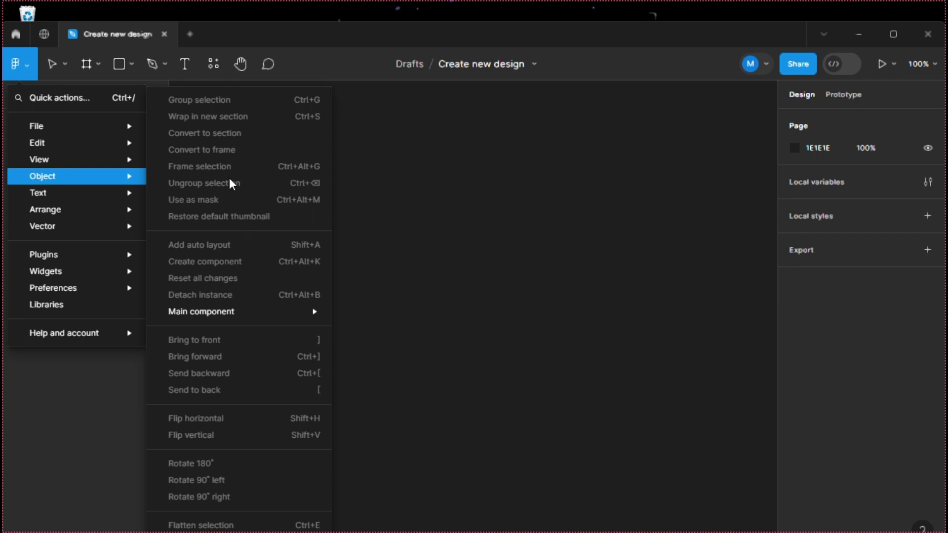
pyautogui.click(504, 326)
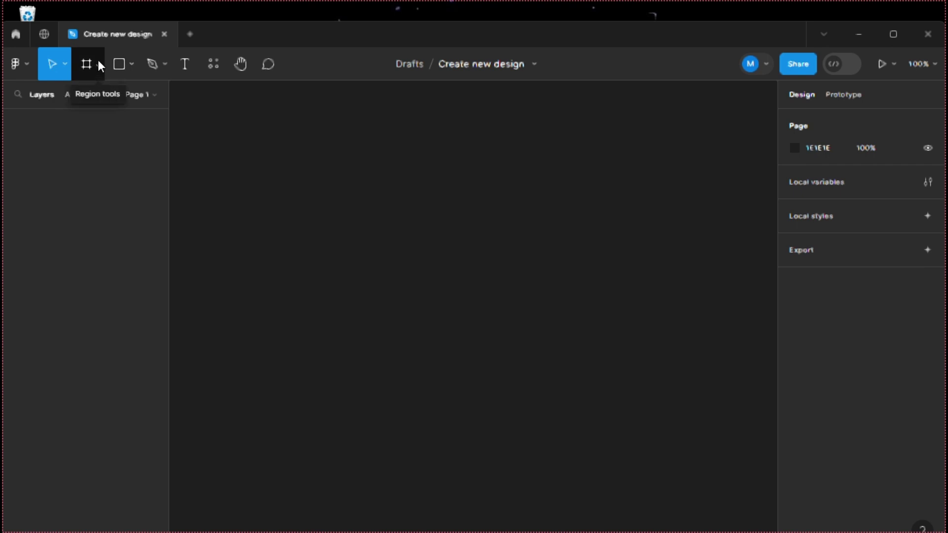
pyautogui.click(131, 64)
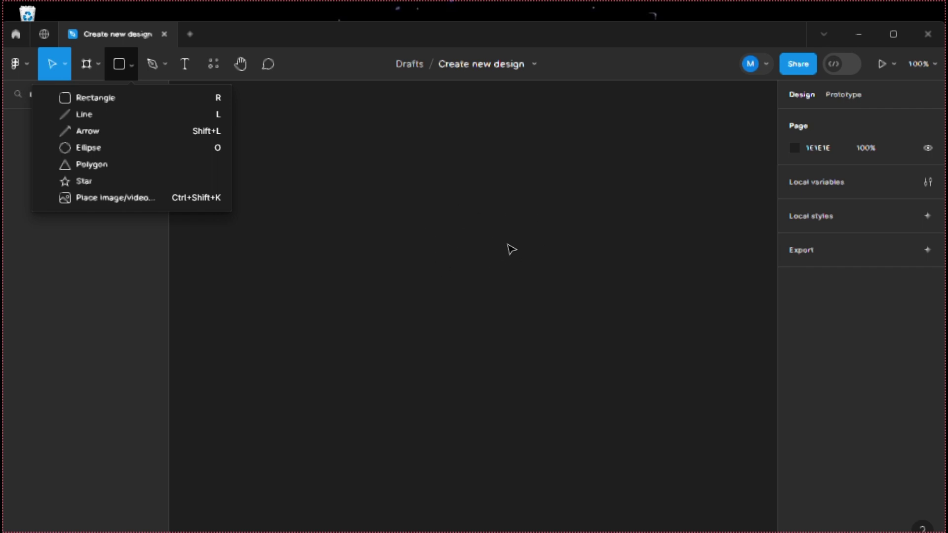
pyautogui.click(166, 64)
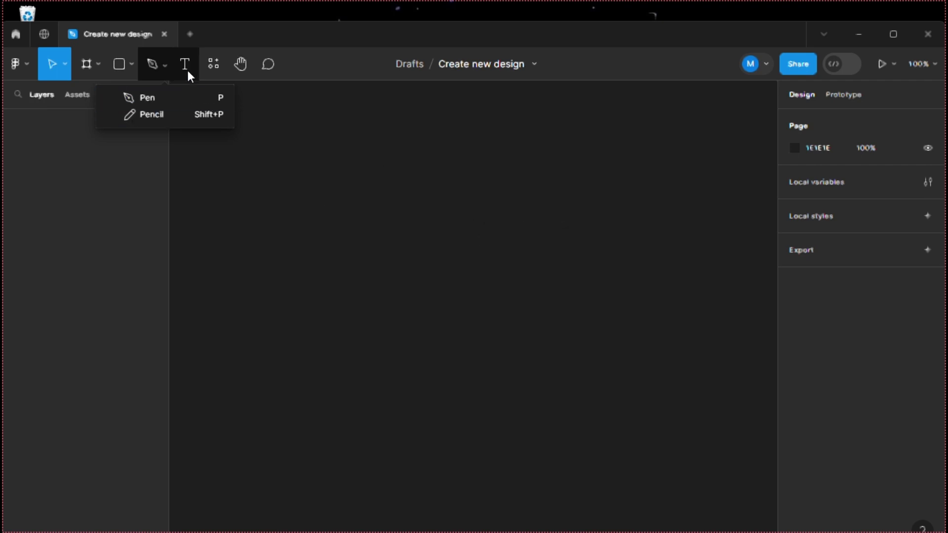
# Browse the recent and community plugins in the resources, and close the resources without running one
pyautogui.click(217, 70)
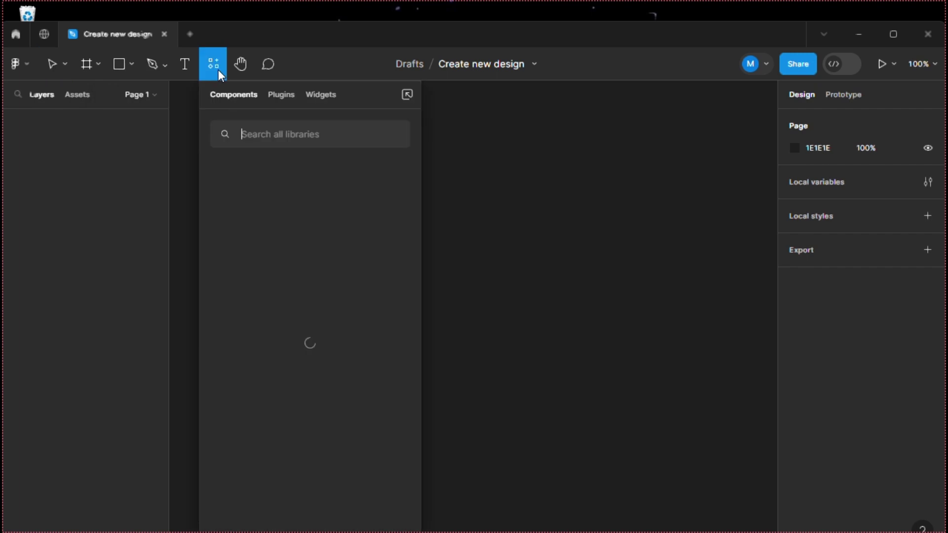
pyautogui.click(287, 96)
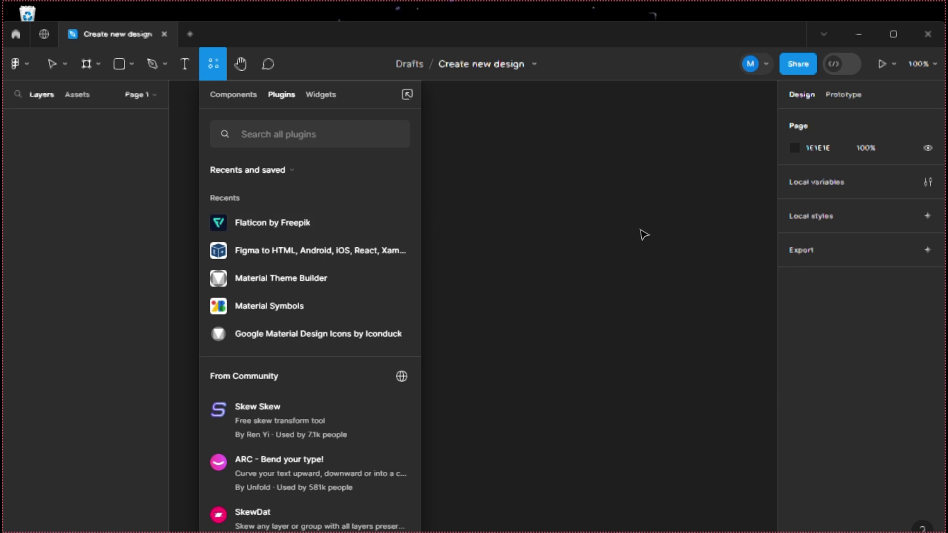
pyautogui.scroll(-8, 306, 403)
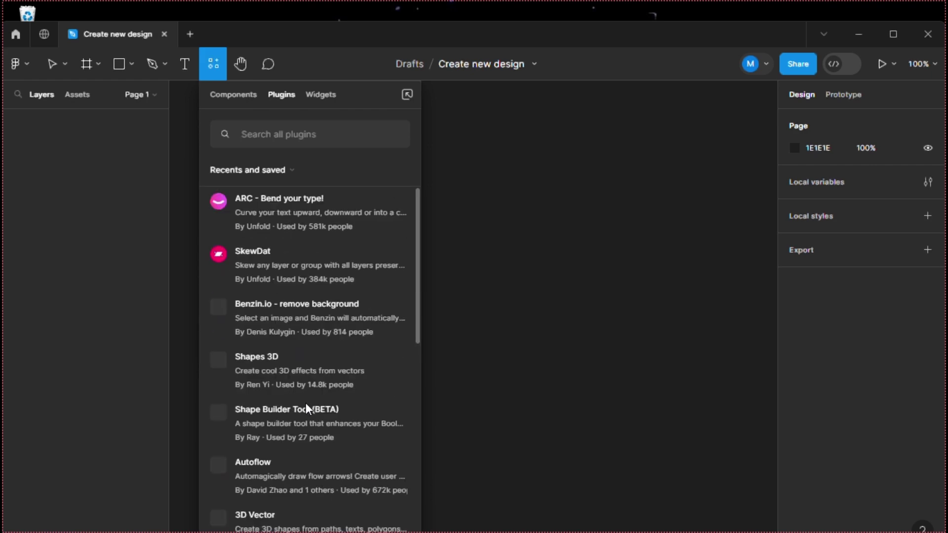
pyautogui.scroll(8, 306, 403)
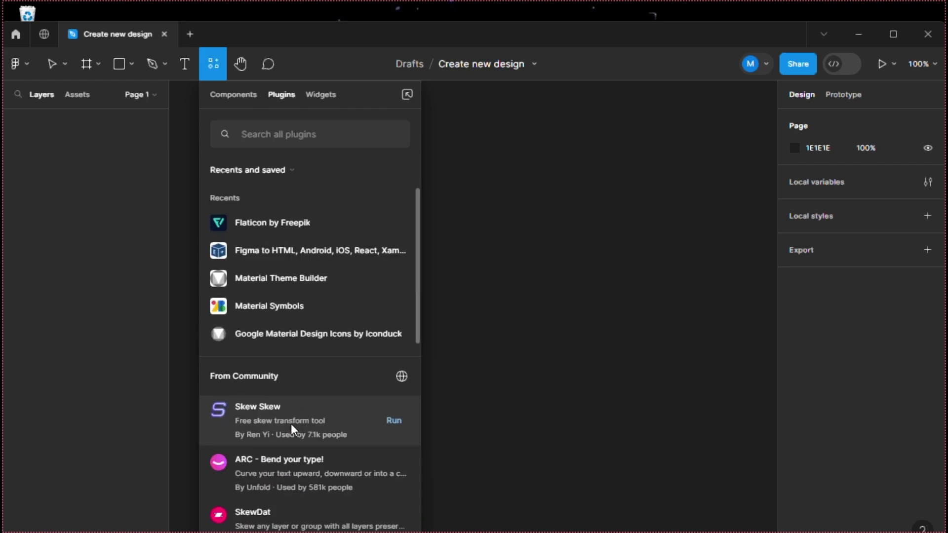
pyautogui.scroll(-6, 292, 423)
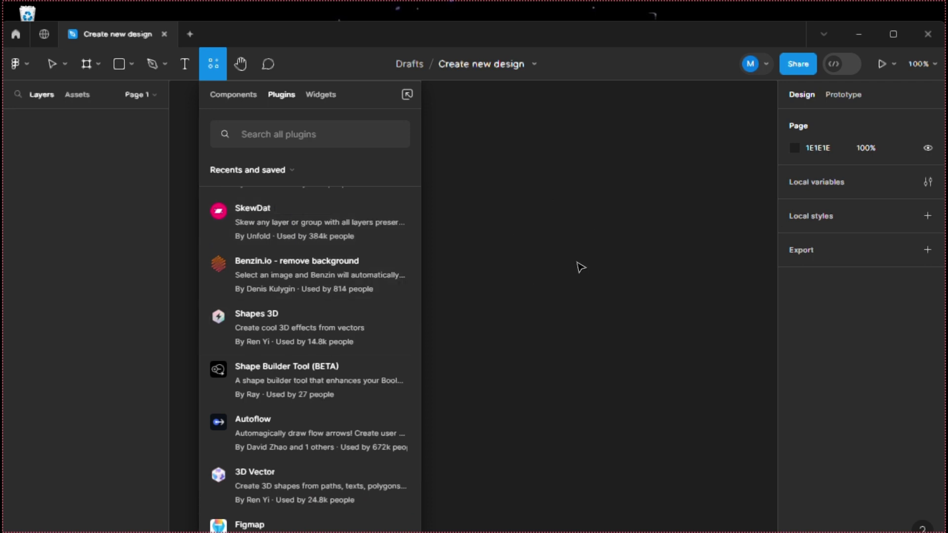
pyautogui.click(568, 261)
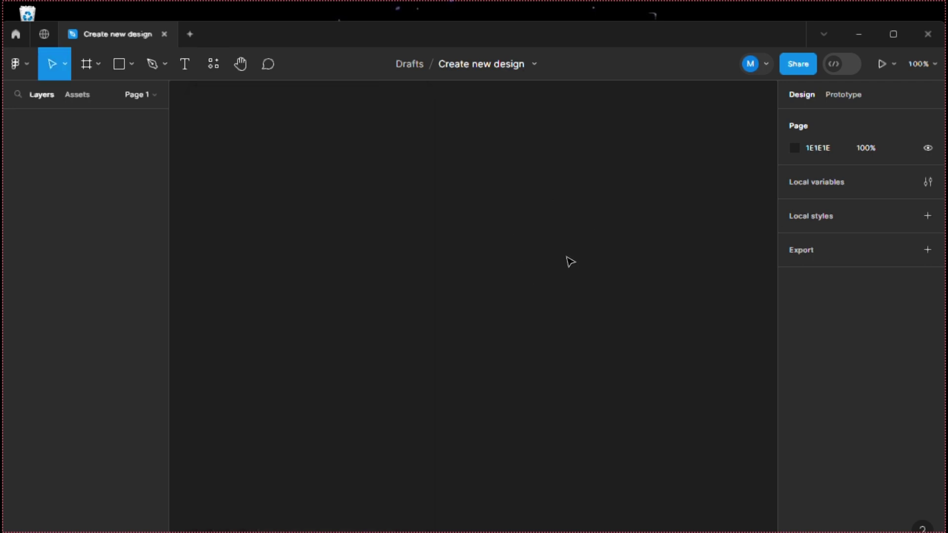
# Activate the Hand tool briefly and switch to the Comment tool
pyautogui.click(242, 64)
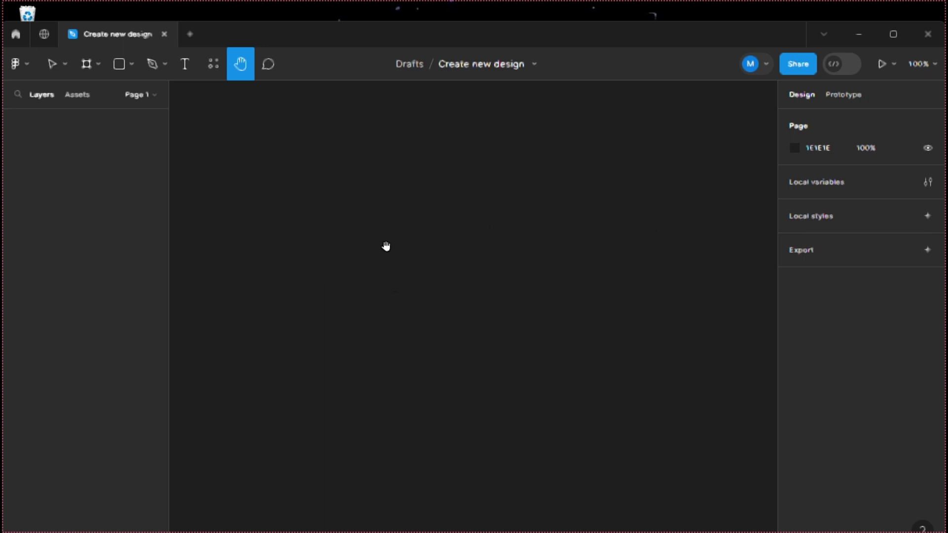
pyautogui.click(267, 67)
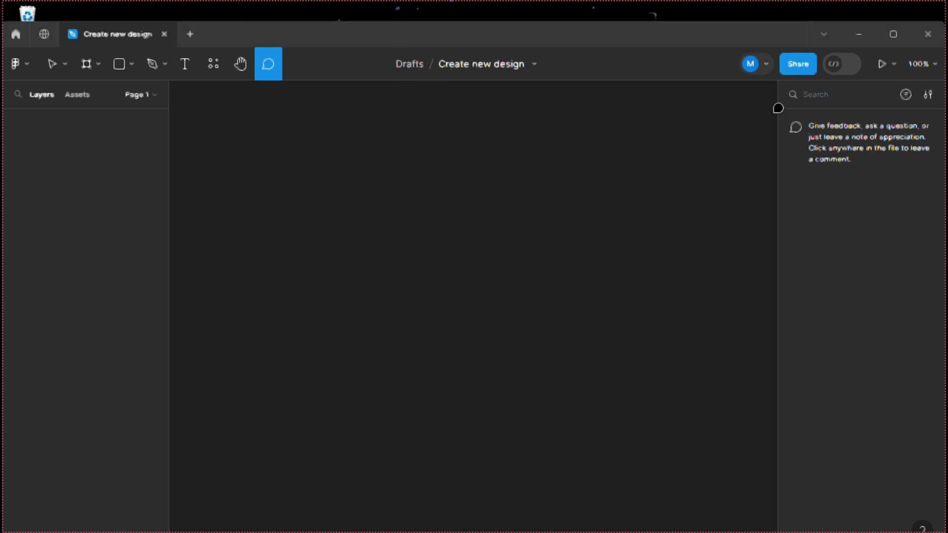
# Examine the zoom and view options as well as the Present and Preview choices
pyautogui.click(930, 65)
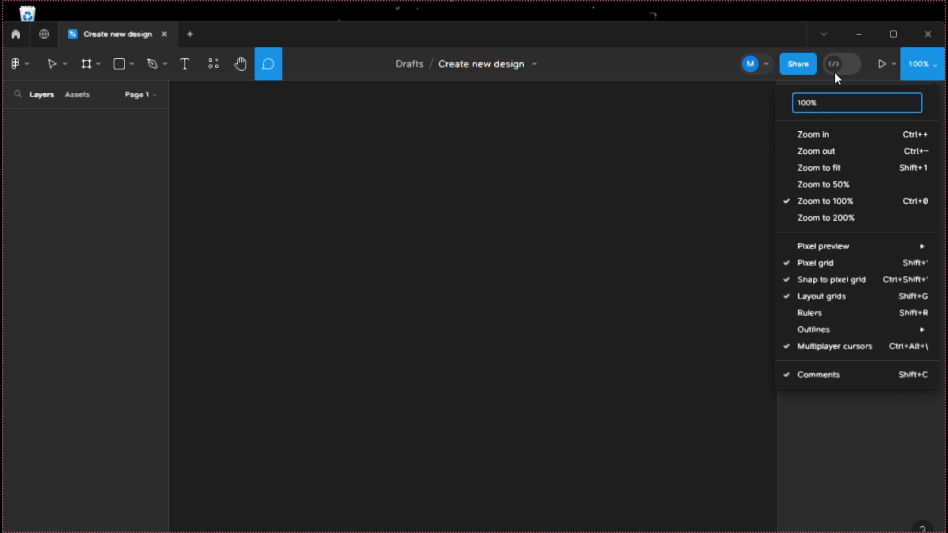
pyautogui.click(890, 61)
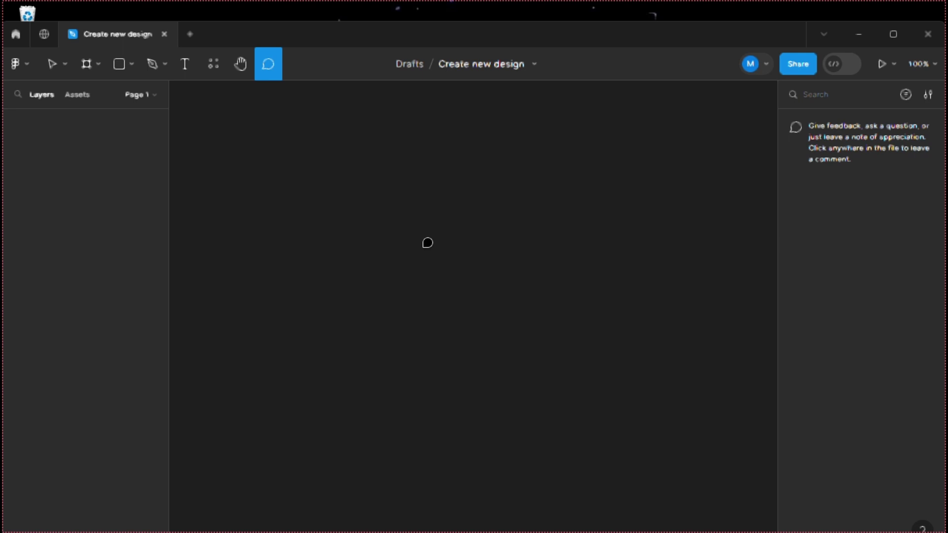
pyautogui.click(893, 65)
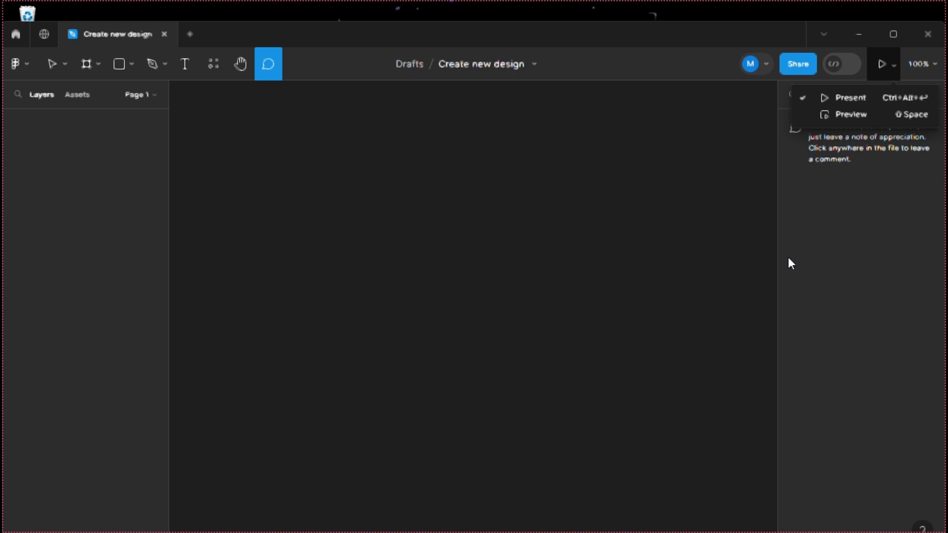
# Switch the file to Dev Mode and return it to design mode
pyautogui.click(851, 64)
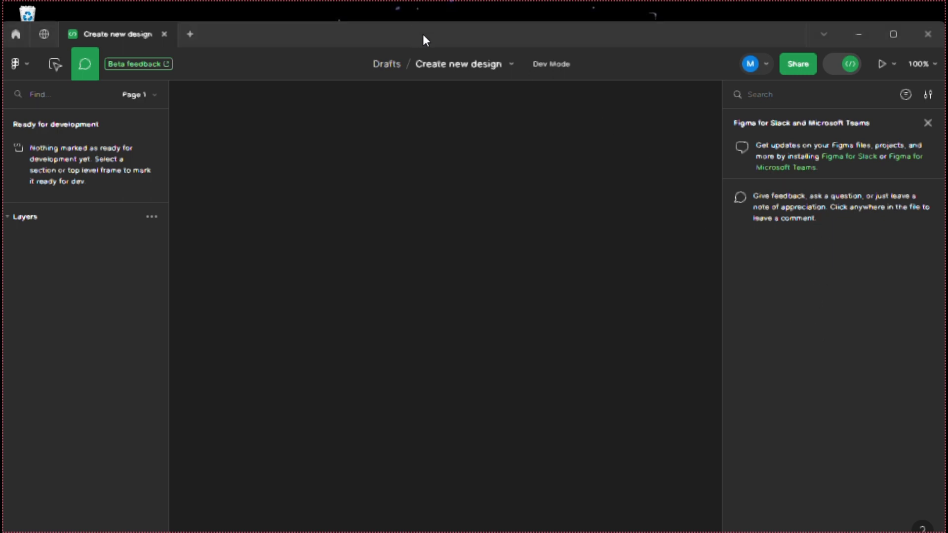
pyautogui.click(835, 65)
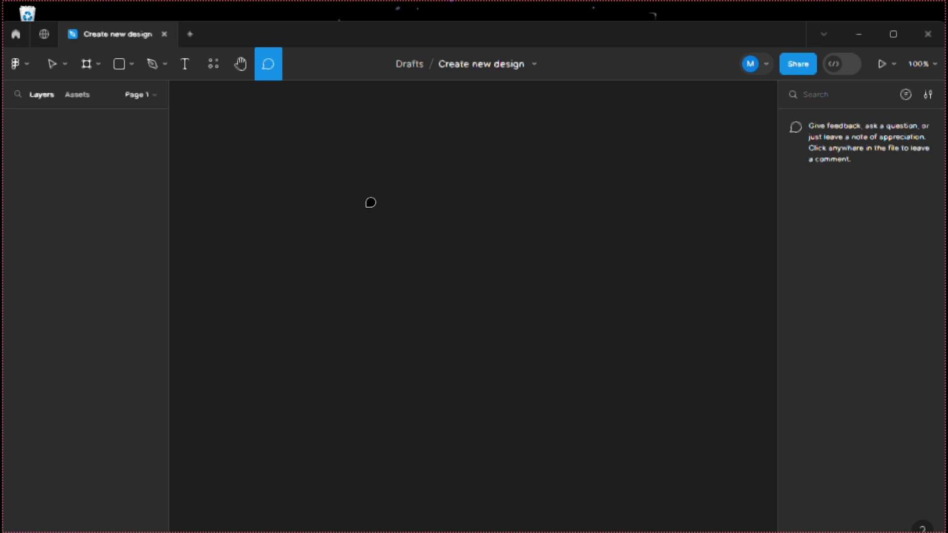
# Open the file's sharing settings to examine the invitation and link access options
pyautogui.click(802, 67)
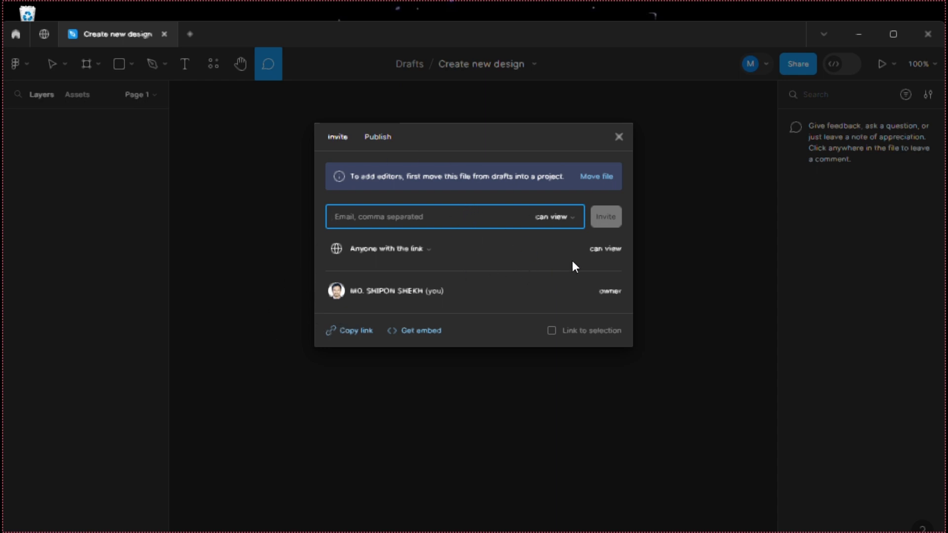
# Close the sharing settings and try the Spotlight me option for getting collaborators to follow the view
pyautogui.click(618, 137)
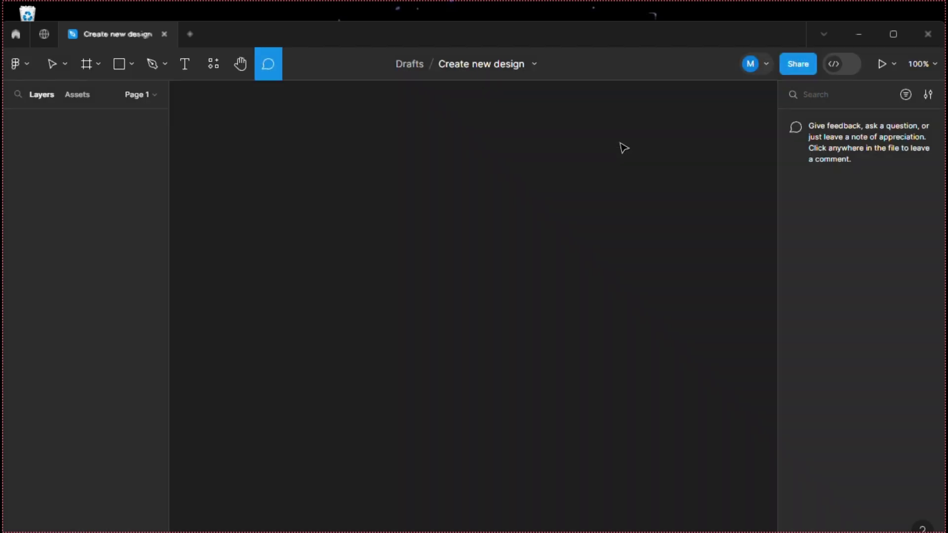
pyautogui.click(766, 65)
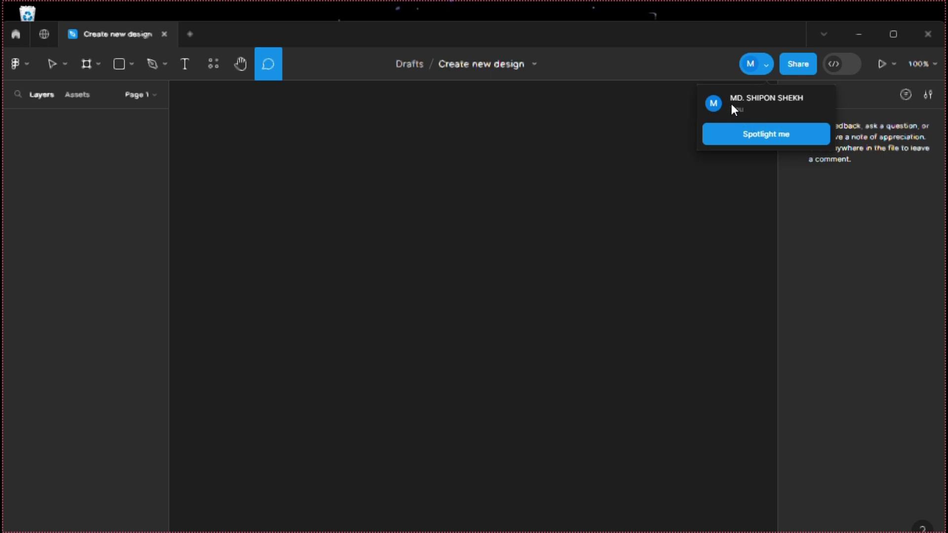
pyautogui.click(760, 140)
pyautogui.click(758, 141)
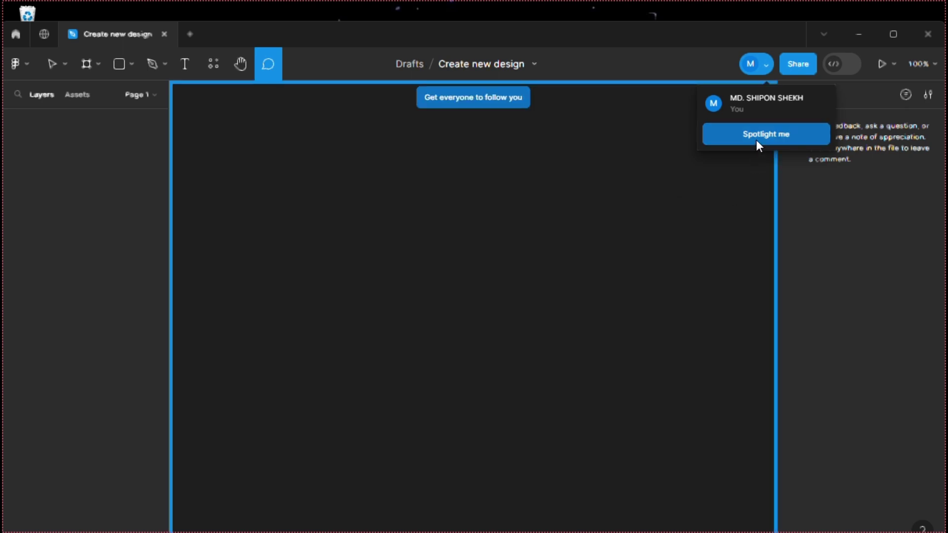
pyautogui.click(765, 67)
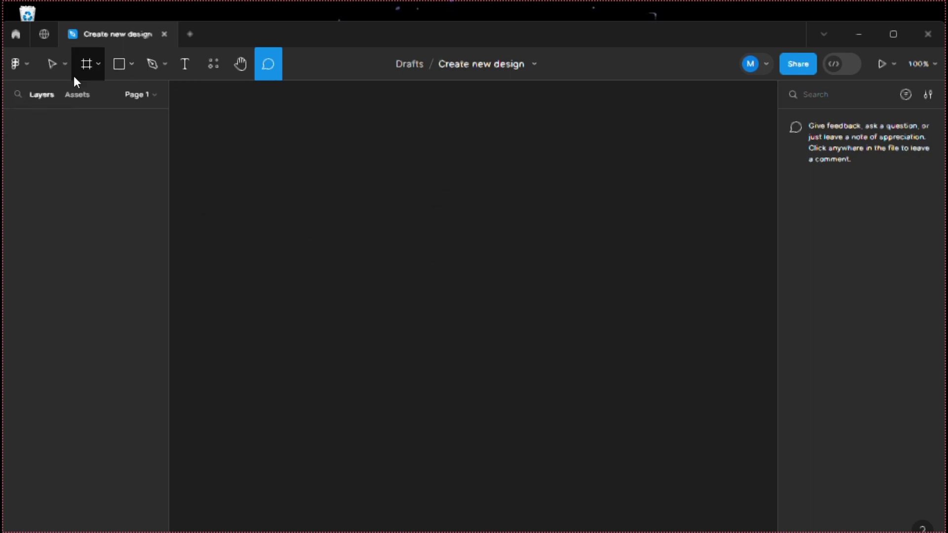
# Activate the Move tool, expand the file's page list and enlarge its area above the layers
pyautogui.click(51, 70)
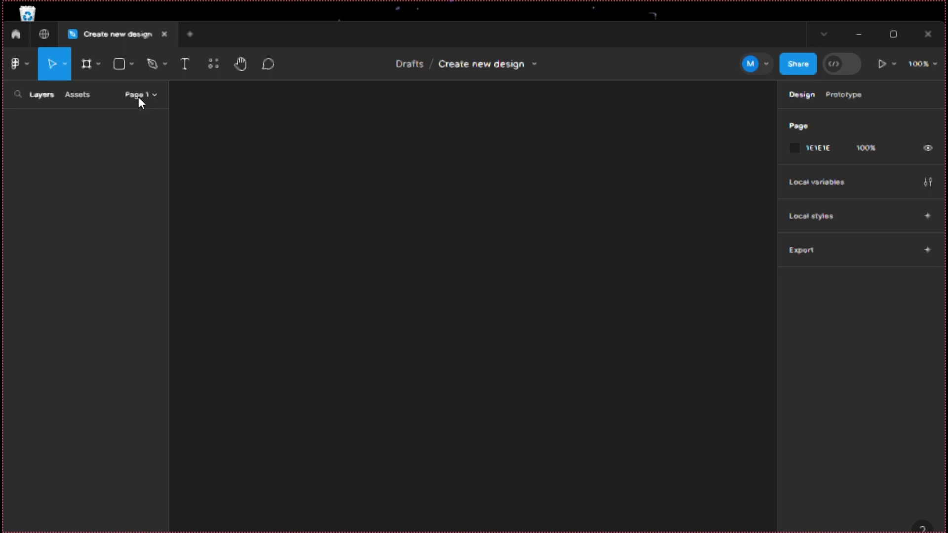
pyautogui.click(159, 93)
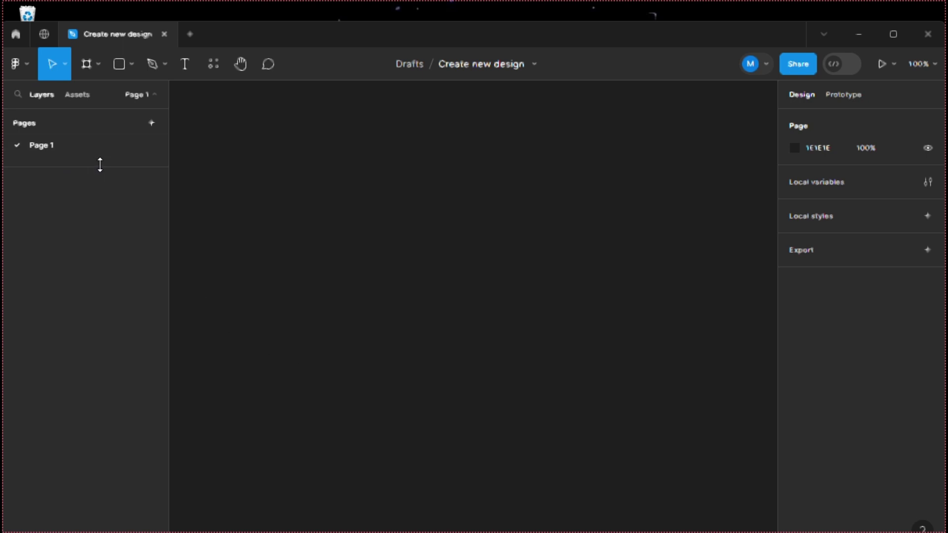
pyautogui.moveTo(101, 165); pyautogui.dragTo(97, 261)
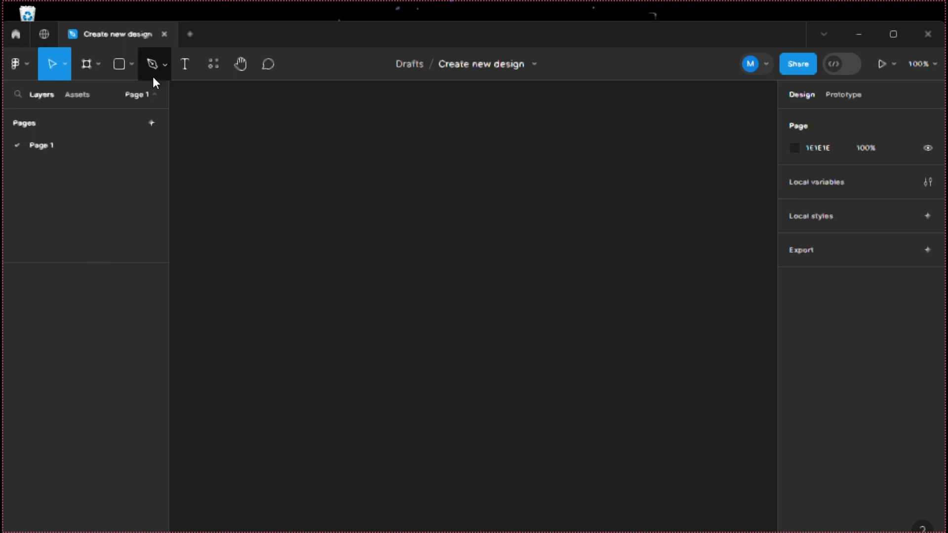
# Draw a rectangle about 312 × 144 near the middle of Page 1's canvas and check its layer entry
pyautogui.click(119, 64)
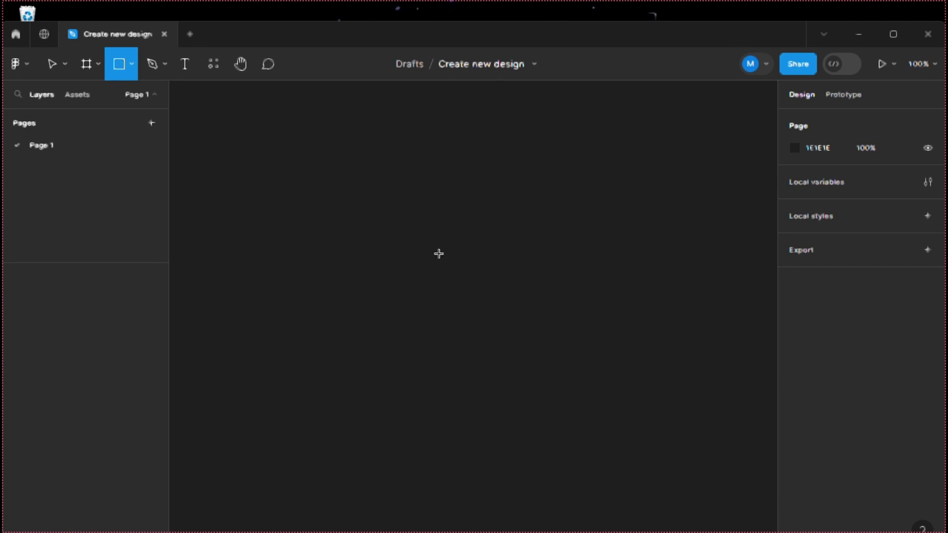
pyautogui.moveTo(386, 215)
pyautogui.mouseDown()
pyautogui.moveTo(400, 260)
pyautogui.moveTo(440, 309)
pyautogui.moveTo(603, 314)
pyautogui.mouseUp()
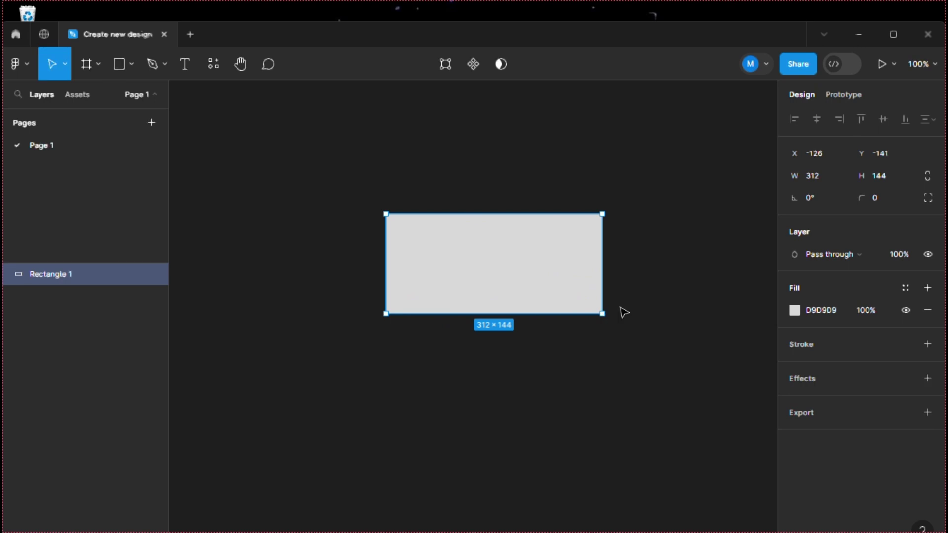
pyautogui.click(653, 292)
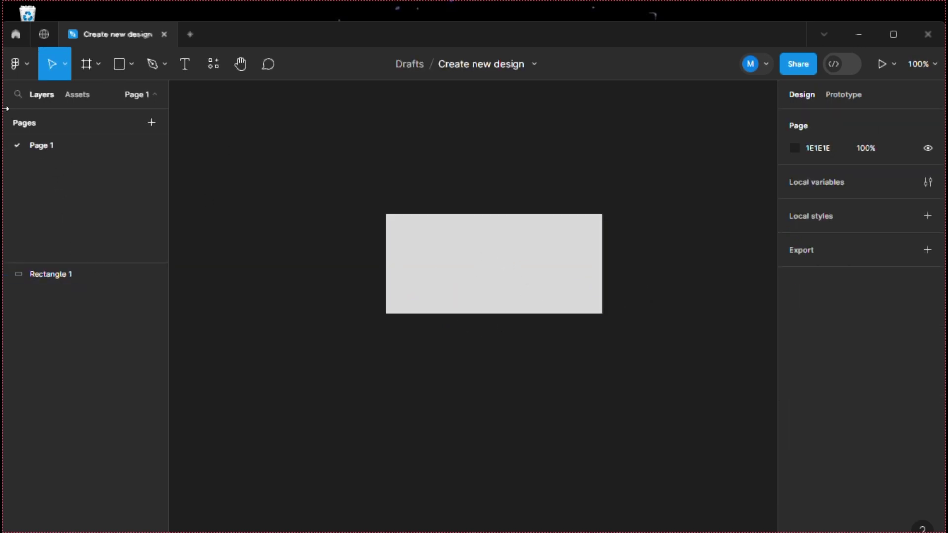
pyautogui.click(462, 260)
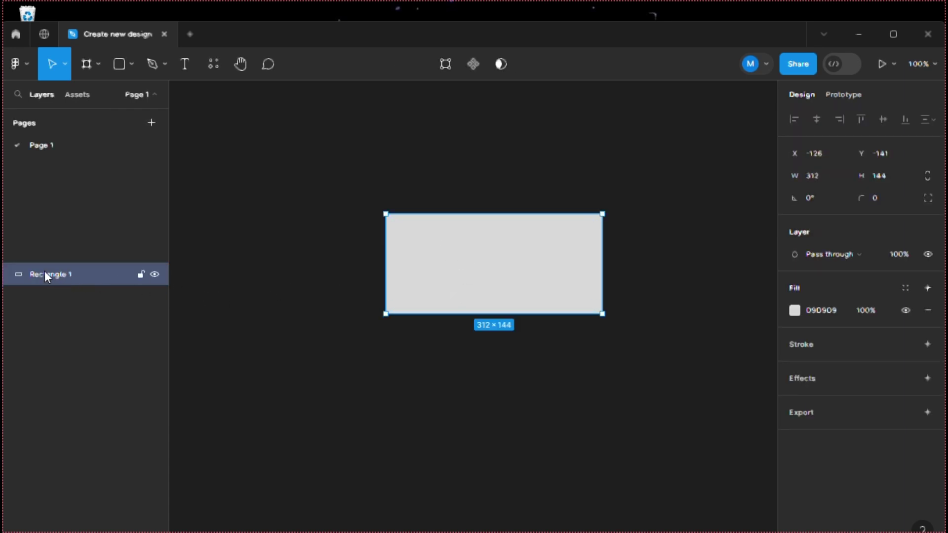
pyautogui.click(226, 290)
# Enlarge the page list area further and add a second page with its default name
pyautogui.moveTo(117, 261); pyautogui.dragTo(121, 322)
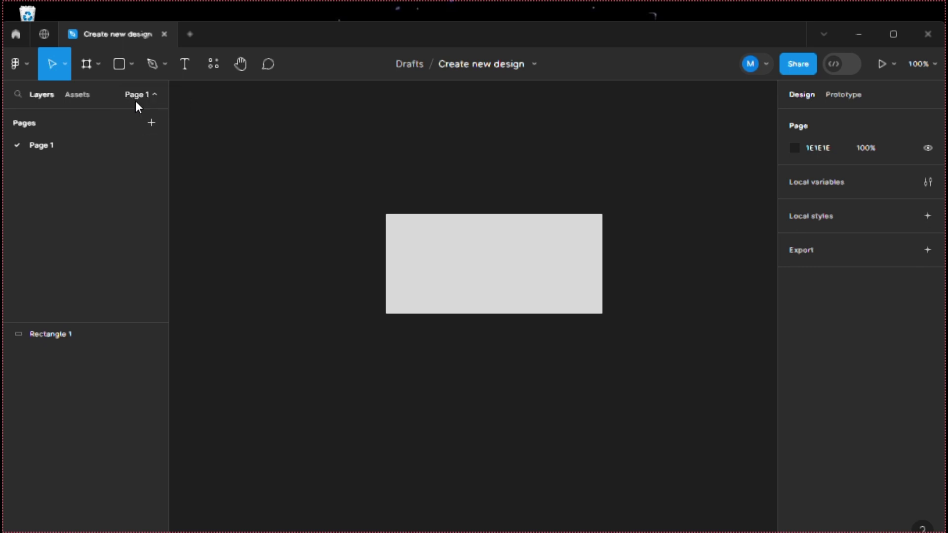
pyautogui.click(151, 124)
pyautogui.click(52, 196)
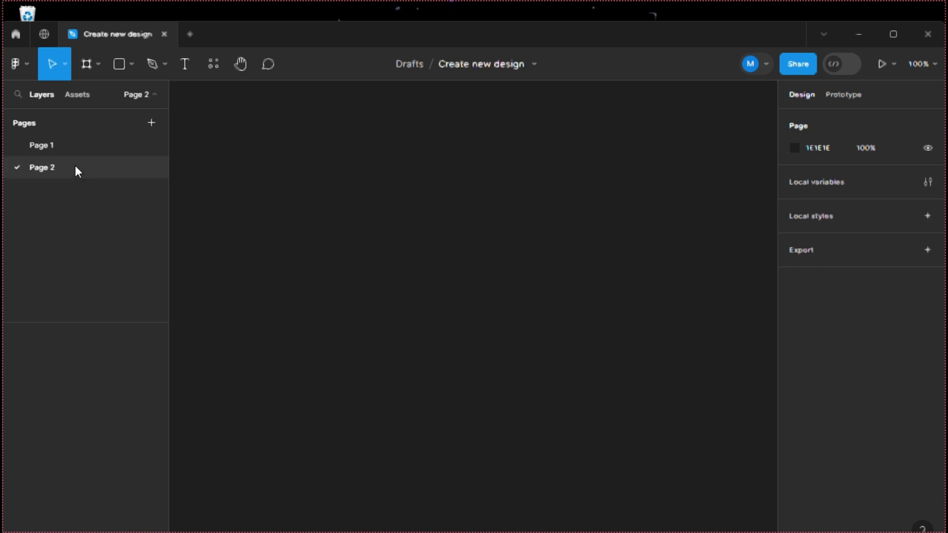
# Rename Page 1 as First
pyautogui.click(57, 147)
pyautogui.doubleClick(52, 146)
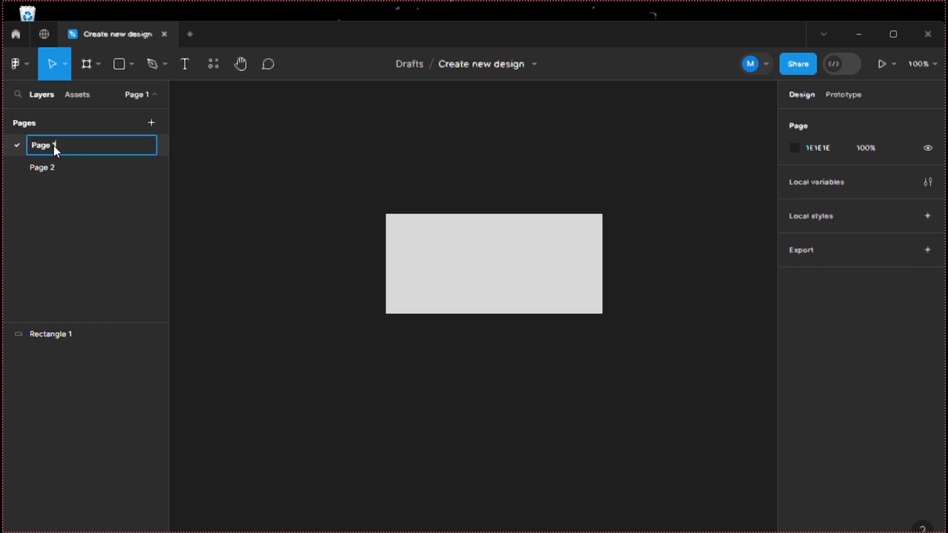
pyautogui.press('BackSpace')
pyautogui.press('BackSpace')
pyautogui.press('BackSpace')
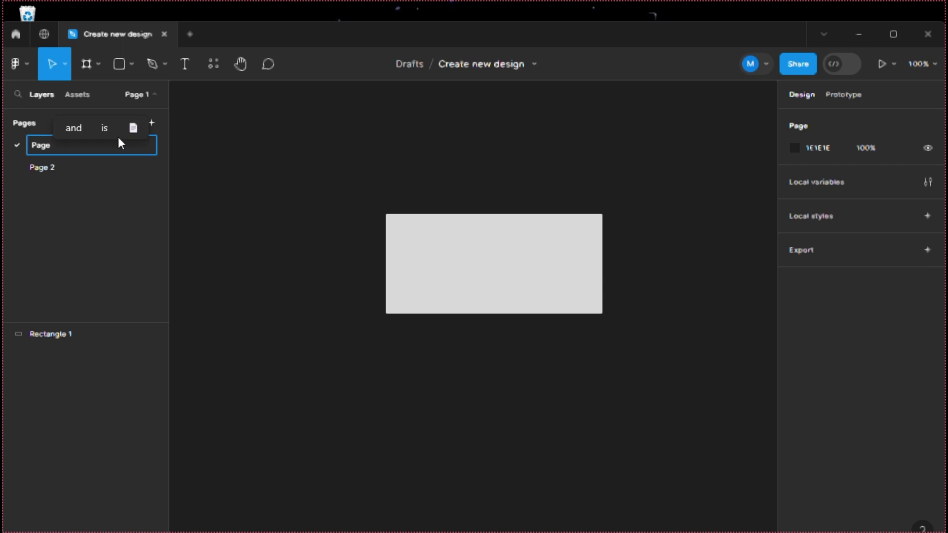
pyautogui.press('BackSpace')
pyautogui.press('BackSpace')
pyautogui.press('BackSpace')
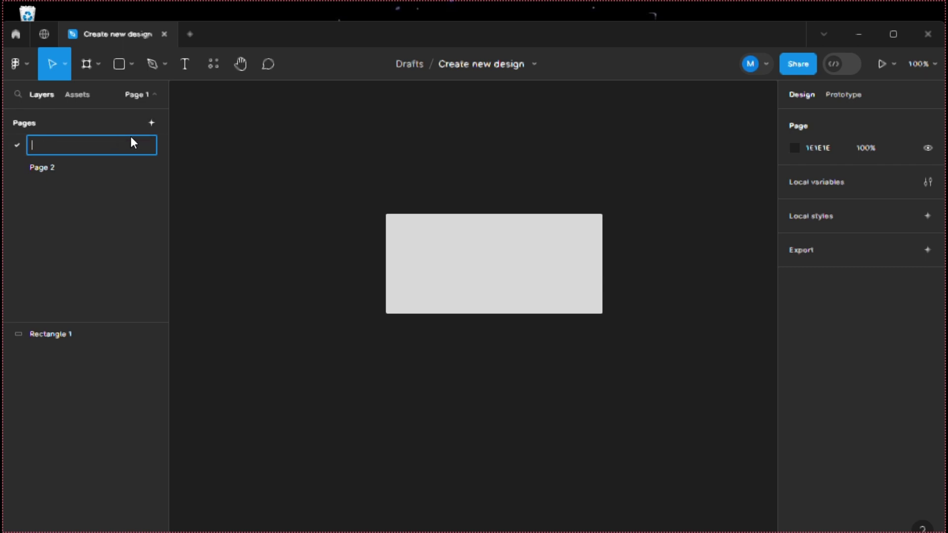
pyautogui.write('Fi')
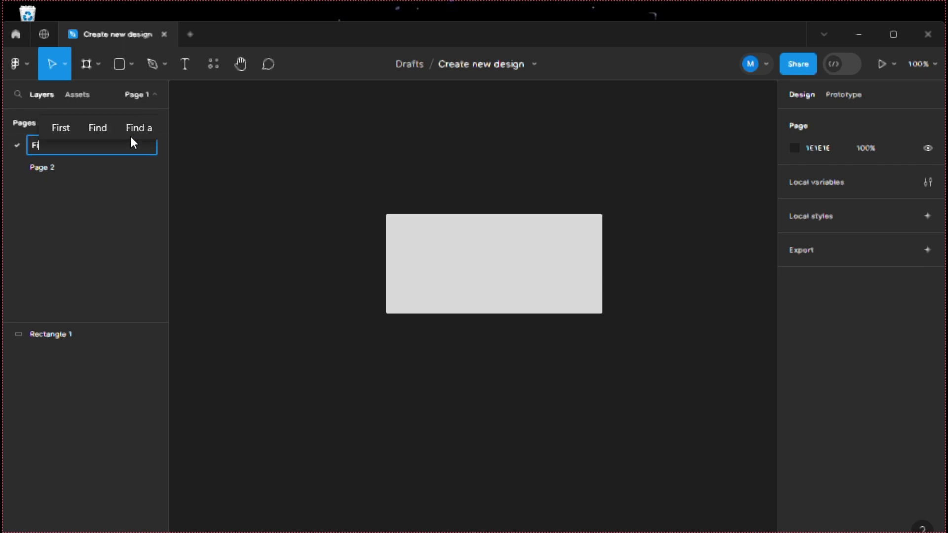
pyautogui.write('rst')
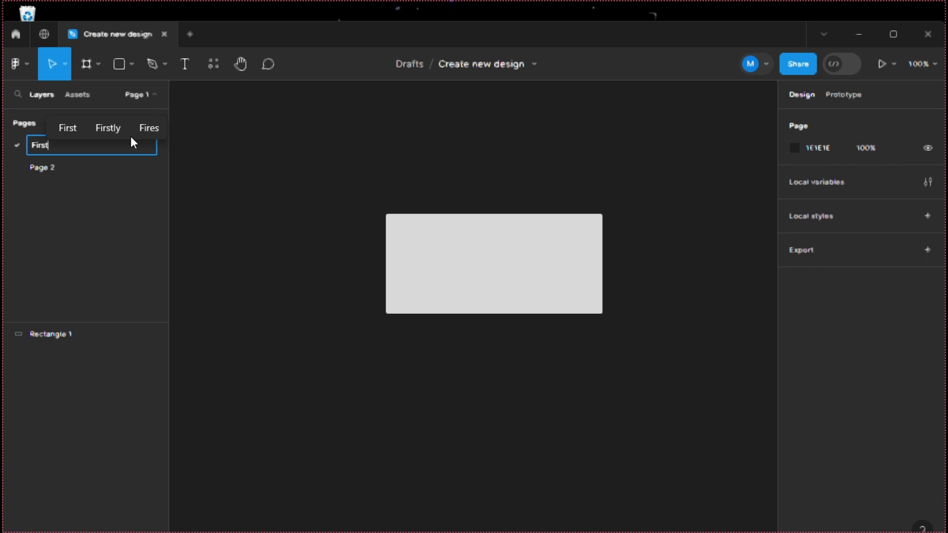
pyautogui.click(238, 215)
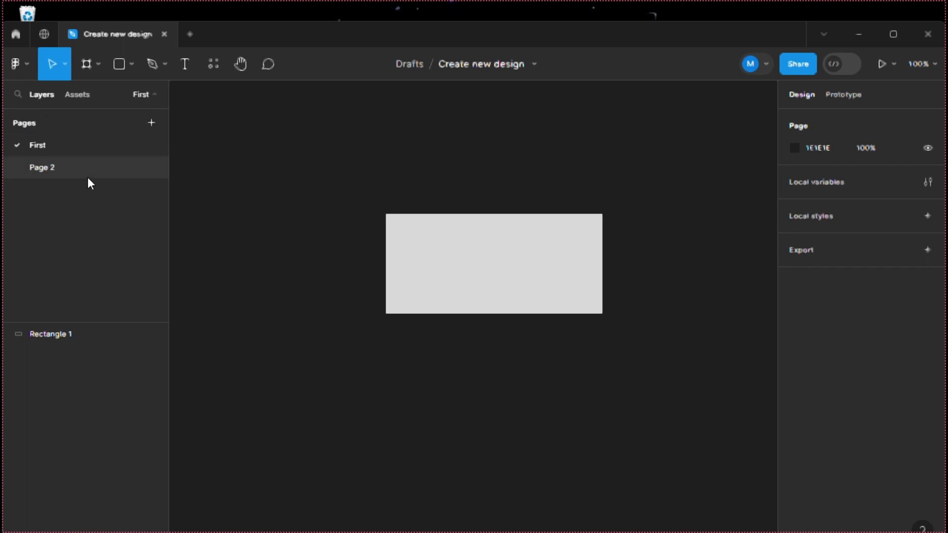
# Switch back and forth between First and Page 2 to compare their canvases and layers
pyautogui.click(56, 163)
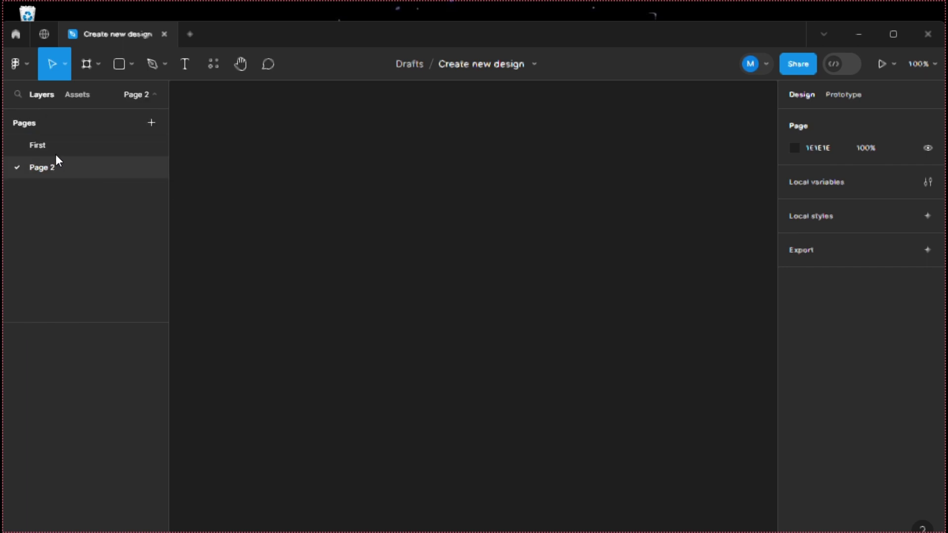
pyautogui.click(57, 145)
pyautogui.click(55, 166)
pyautogui.click(57, 150)
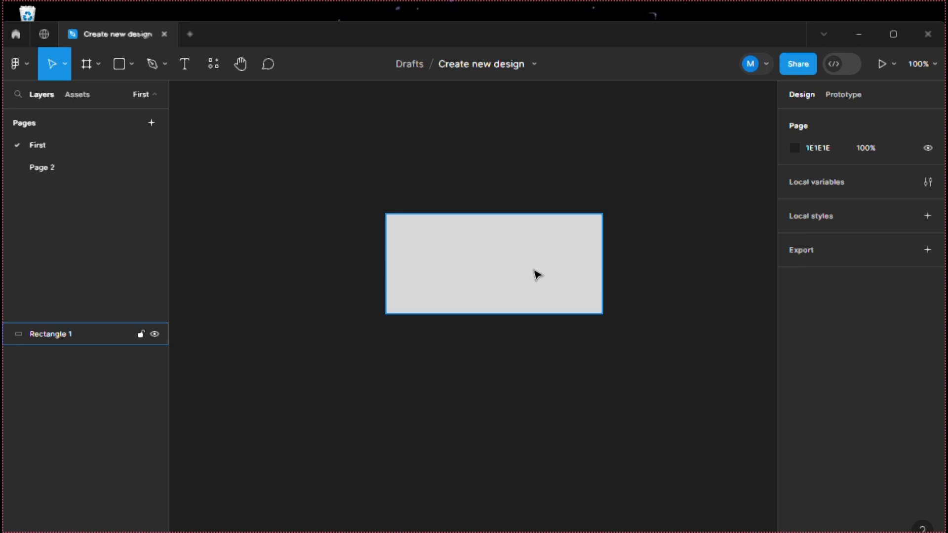
pyautogui.click(535, 273)
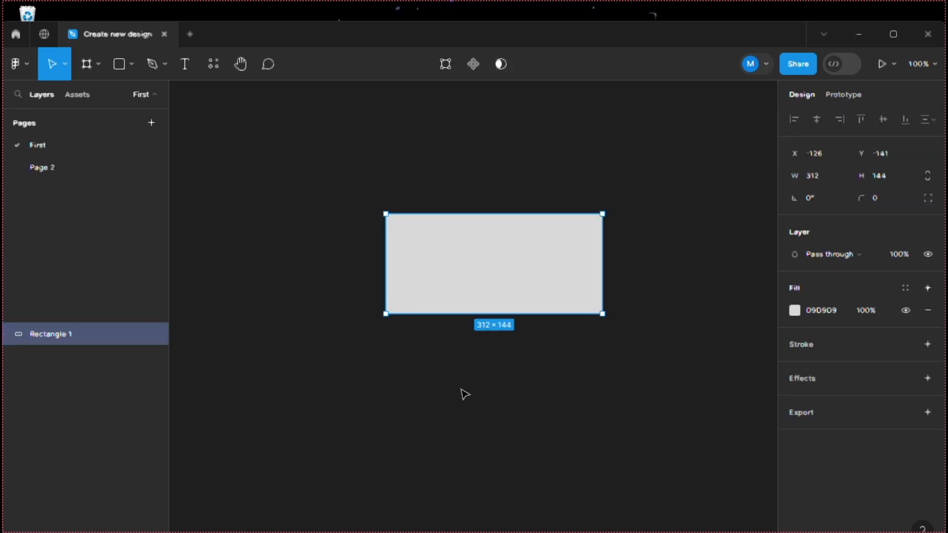
pyautogui.click(385, 332)
pyautogui.click(65, 168)
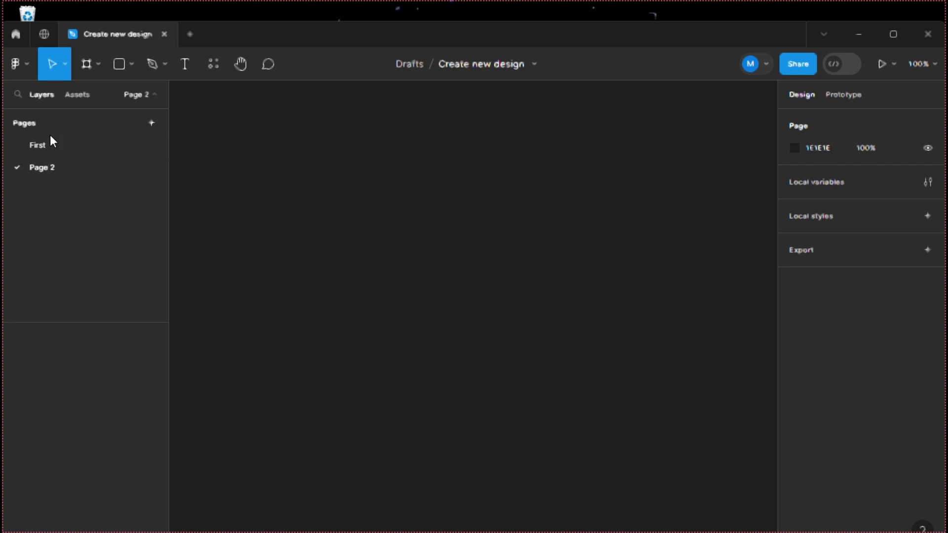
pyautogui.click(49, 147)
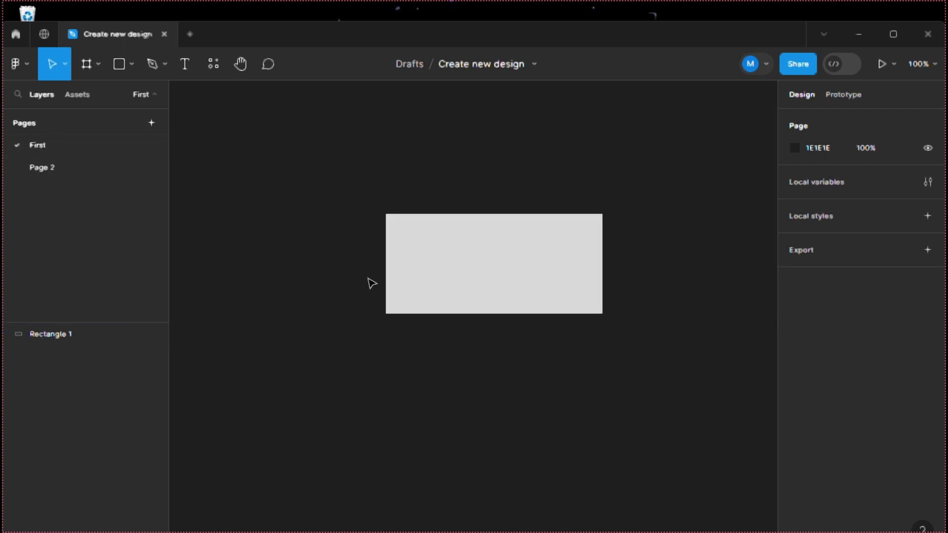
pyautogui.click(53, 171)
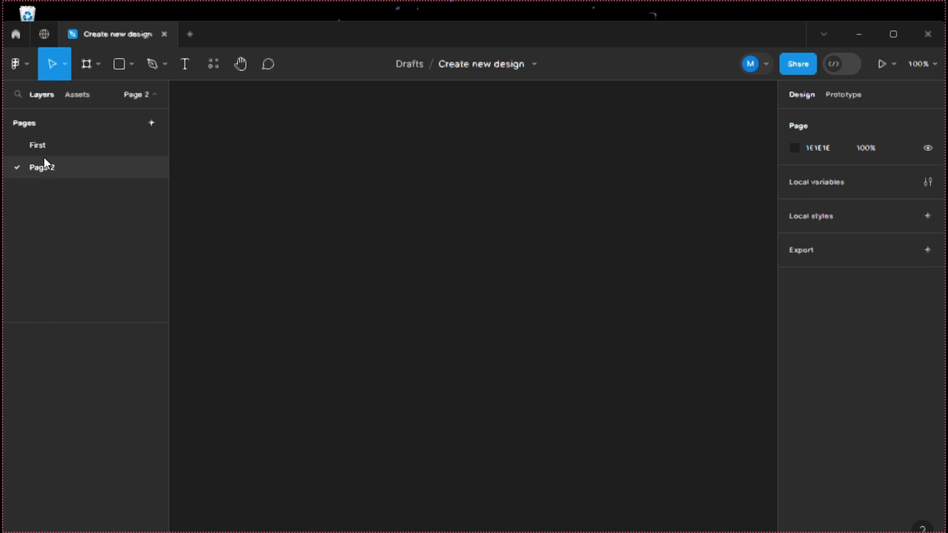
pyautogui.click(54, 144)
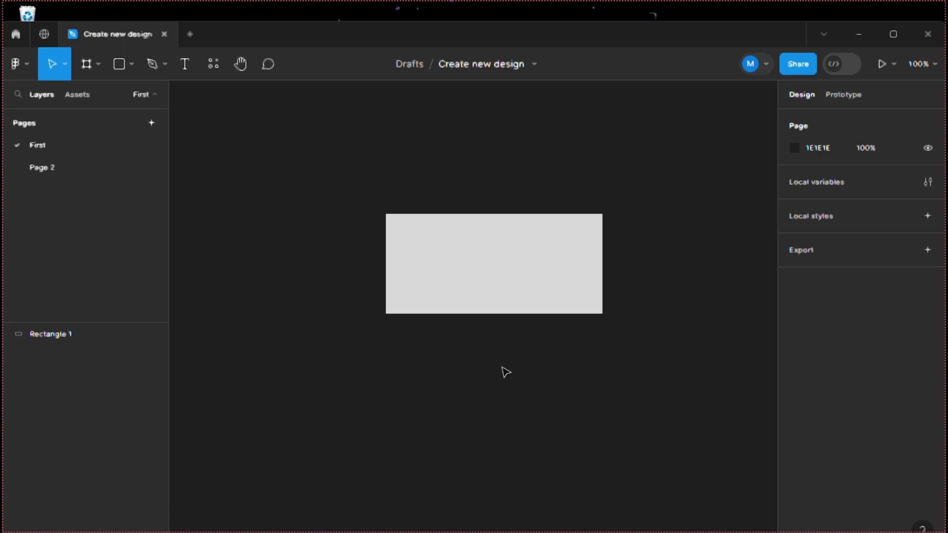
pyautogui.click(72, 172)
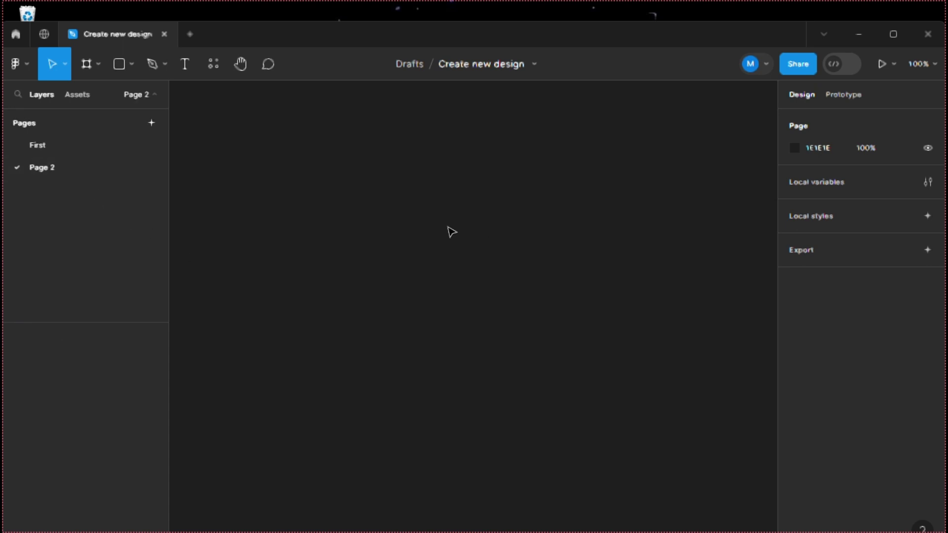
# Add a third page to the file, keeping its default name
pyautogui.click(151, 123)
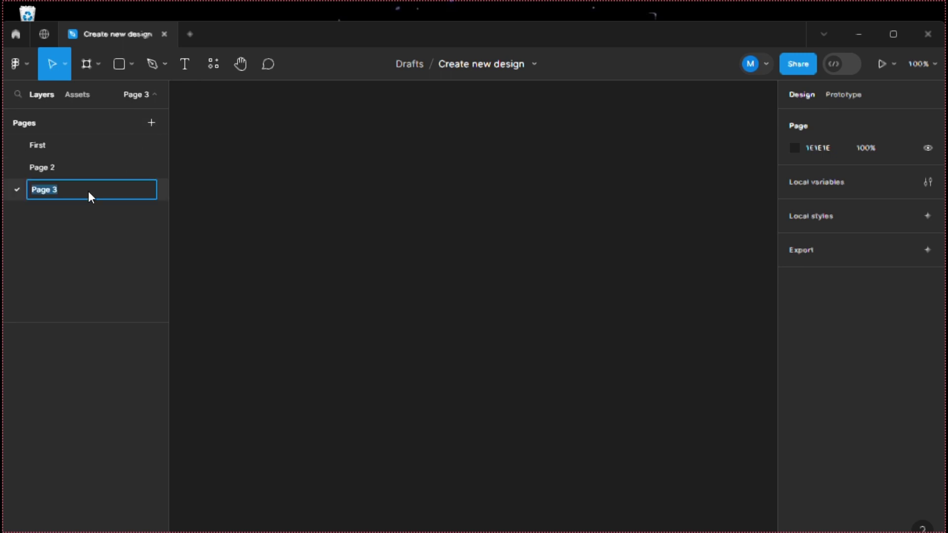
pyautogui.click(291, 219)
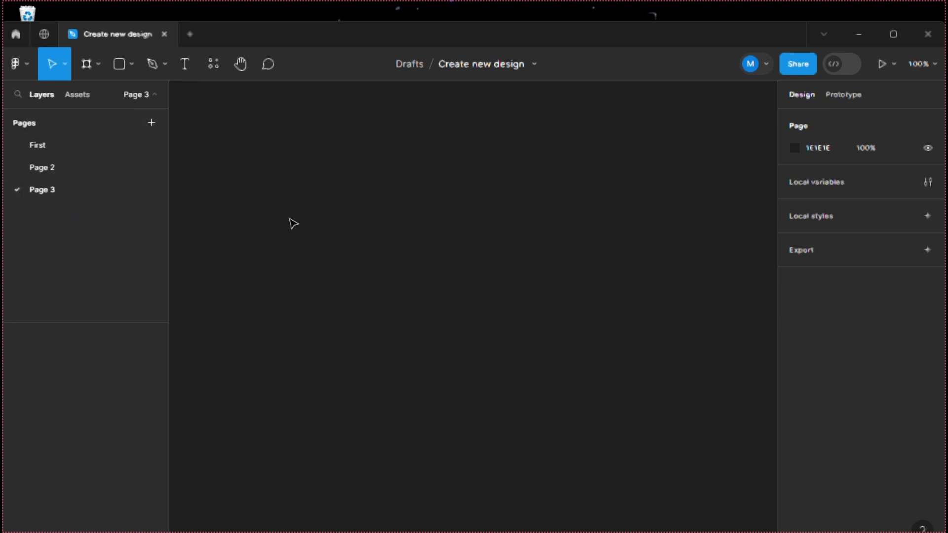
# Examine the page actions available for Page 3 and First, and delete Page 3
pyautogui.rightClick(68, 191)
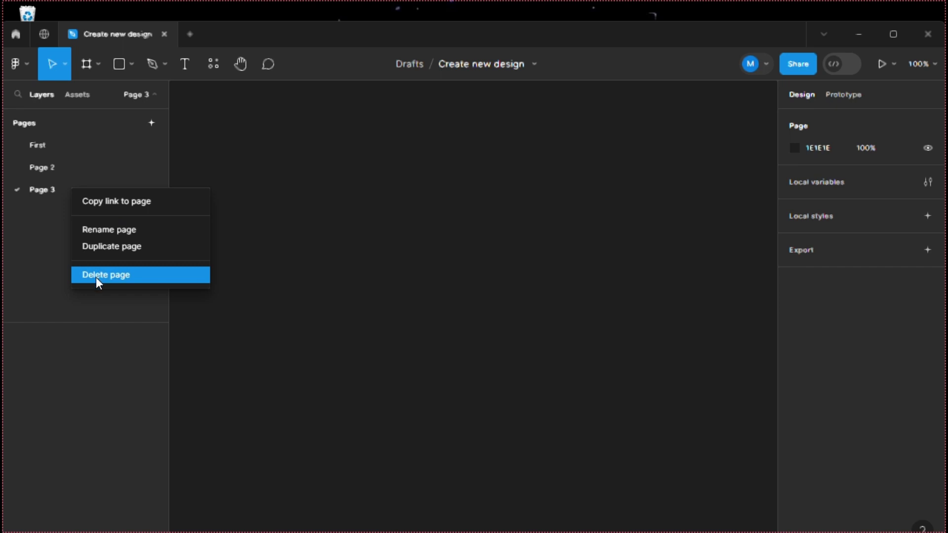
pyautogui.click(40, 186)
pyautogui.rightClick(42, 185)
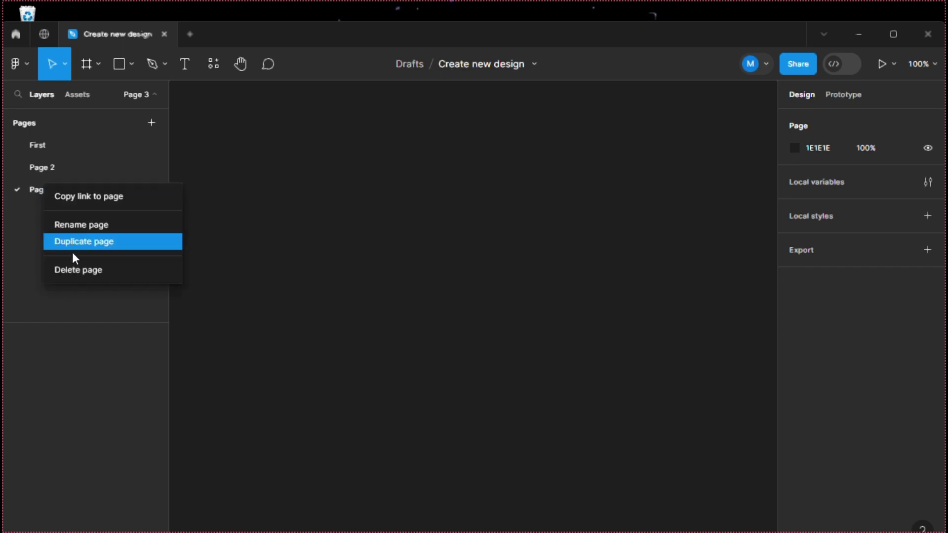
pyautogui.click(45, 144)
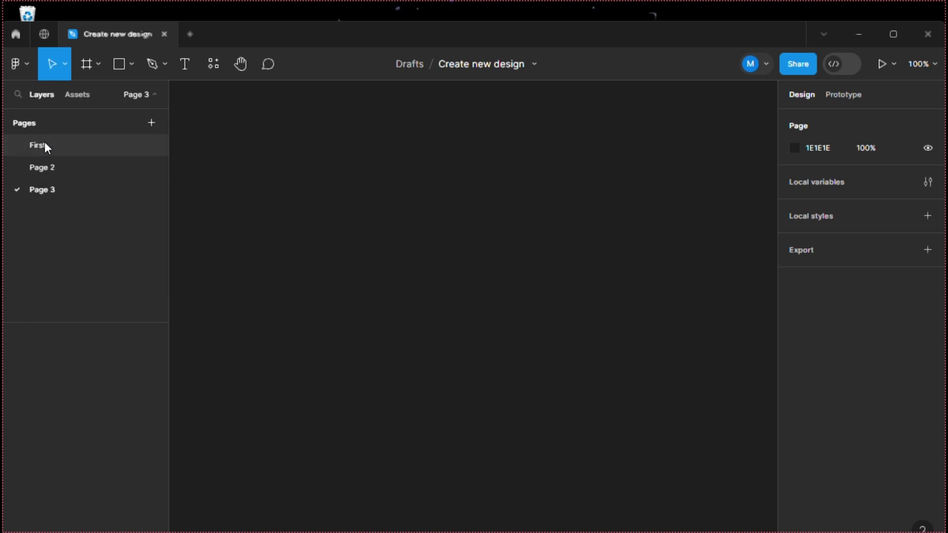
pyautogui.rightClick(43, 146)
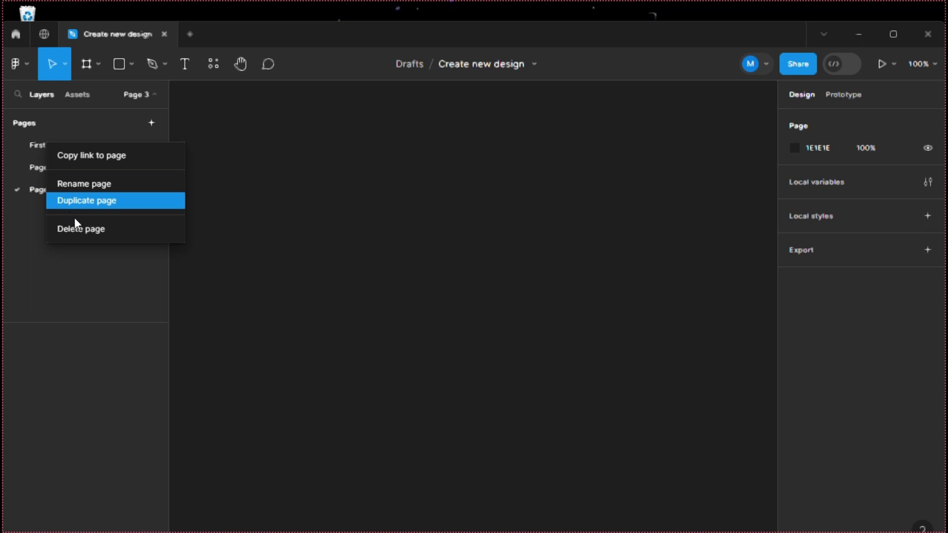
pyautogui.click(33, 187)
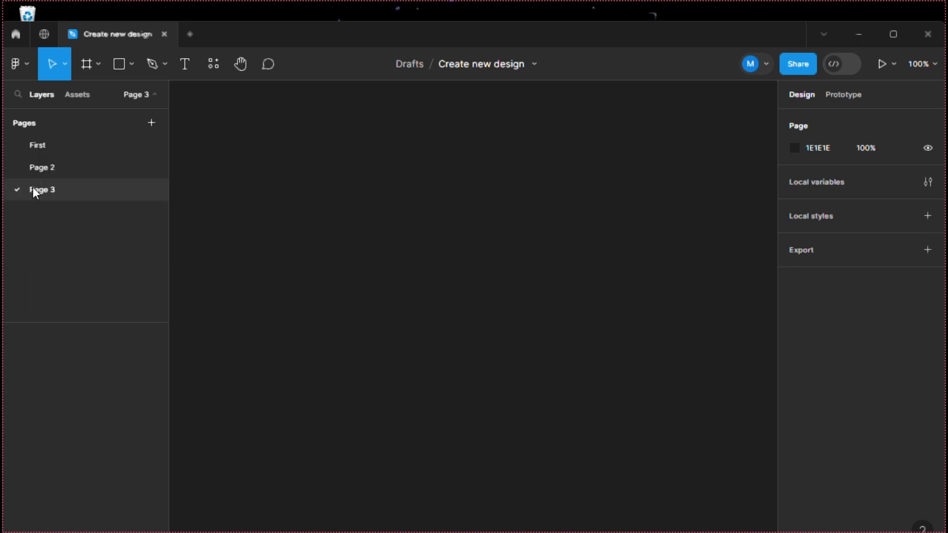
pyautogui.rightClick(33, 187)
pyautogui.click(70, 270)
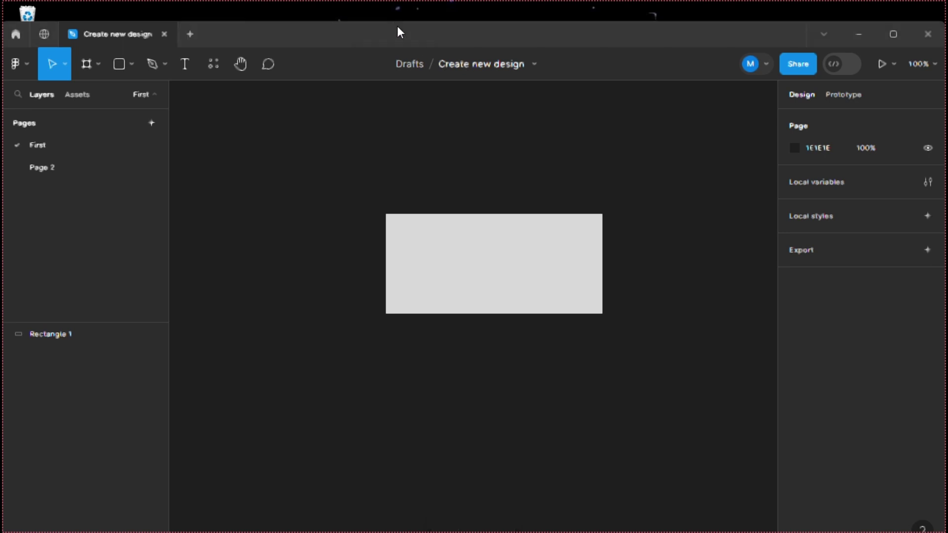
# Move the rectangle to about X -226, Y -166 and set its fill to red, RGB 198, 68, 68
pyautogui.click(458, 269)
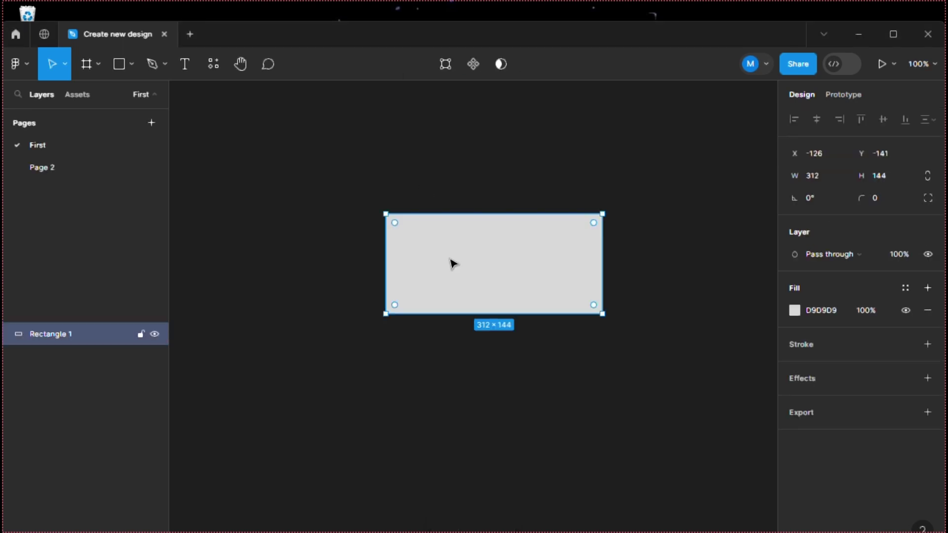
pyautogui.moveTo(455, 260); pyautogui.dragTo(403, 242)
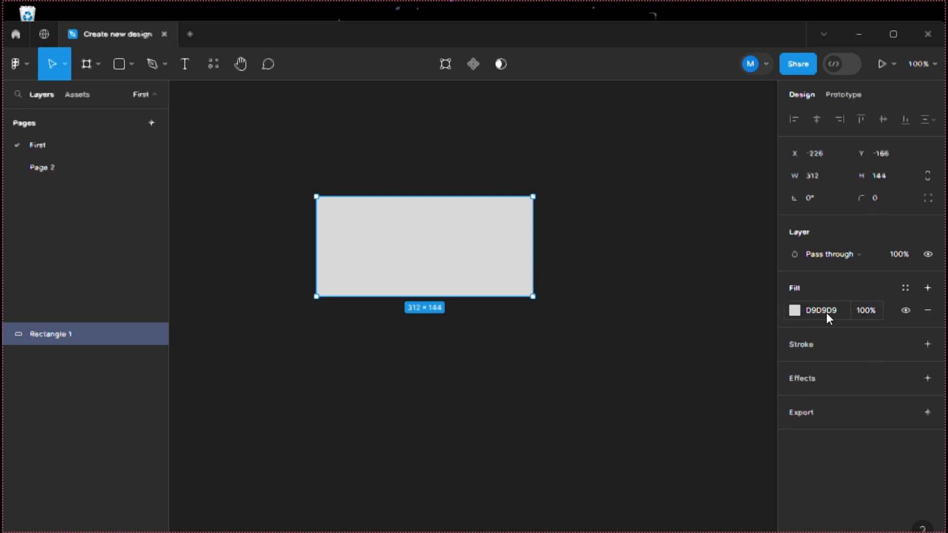
pyautogui.click(798, 313)
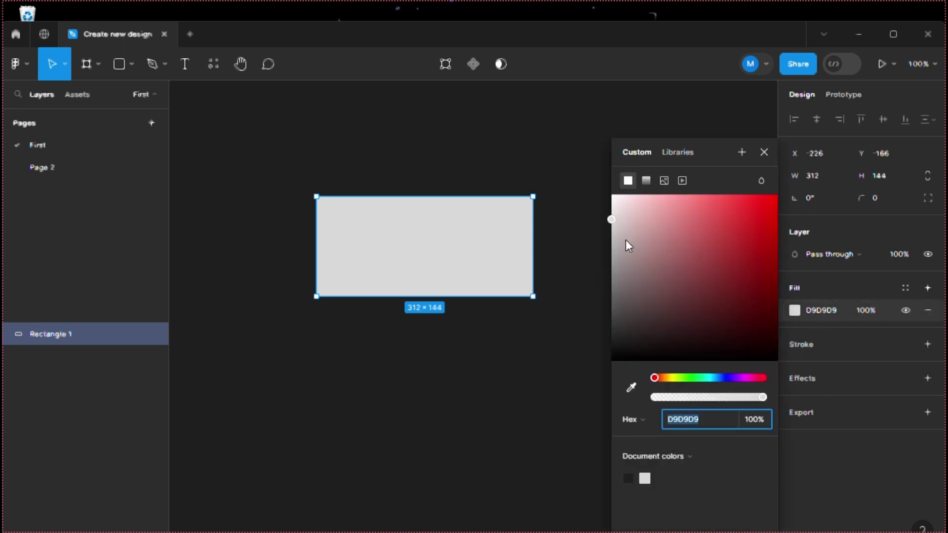
pyautogui.moveTo(614, 221); pyautogui.dragTo(696, 218)
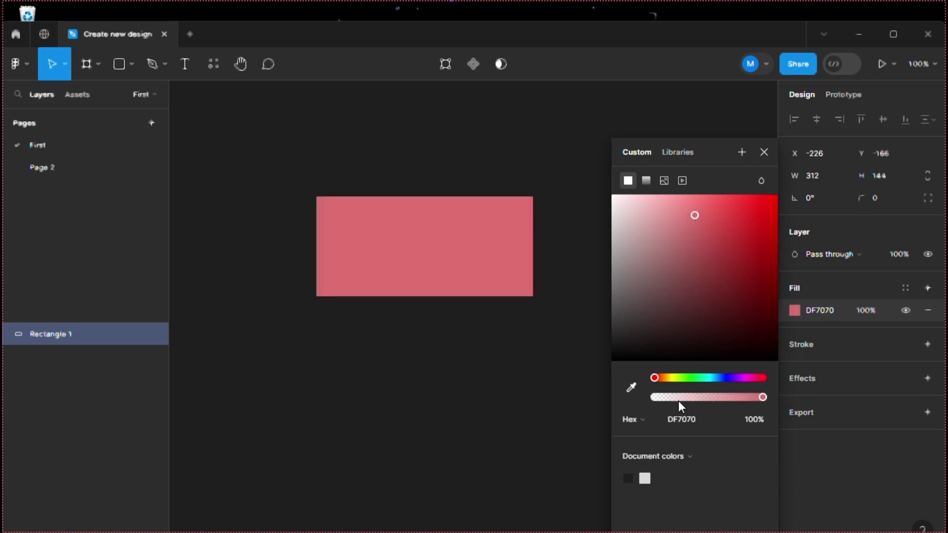
pyautogui.click(651, 419)
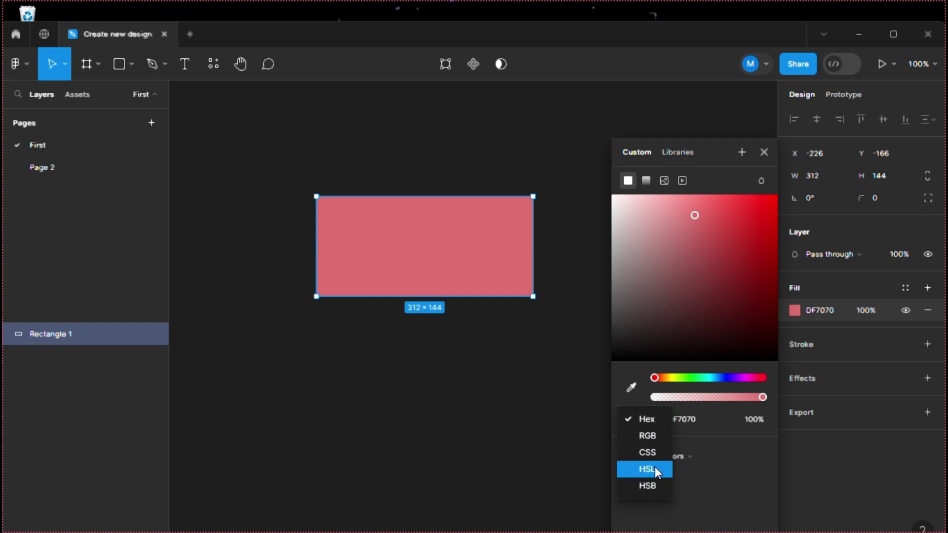
pyautogui.click(654, 437)
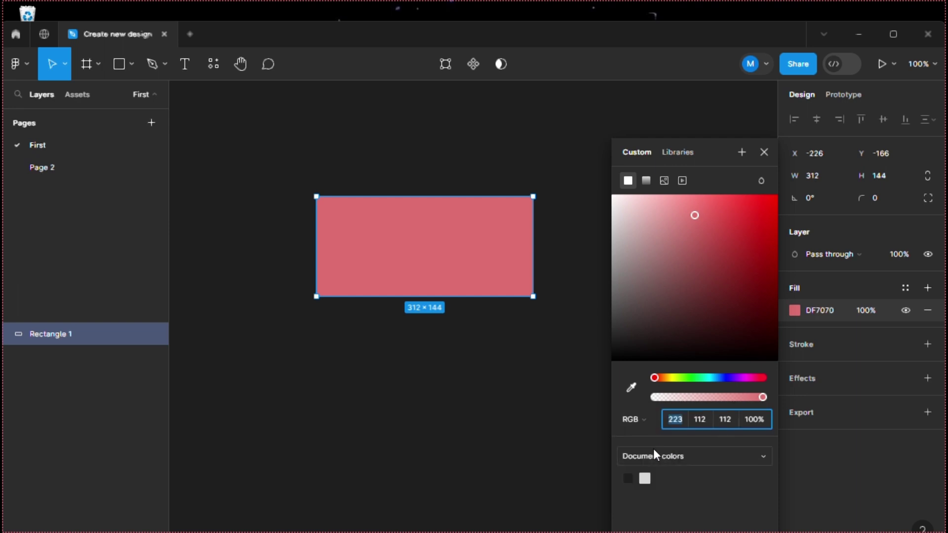
pyautogui.moveTo(724, 263); pyautogui.dragTo(721, 236)
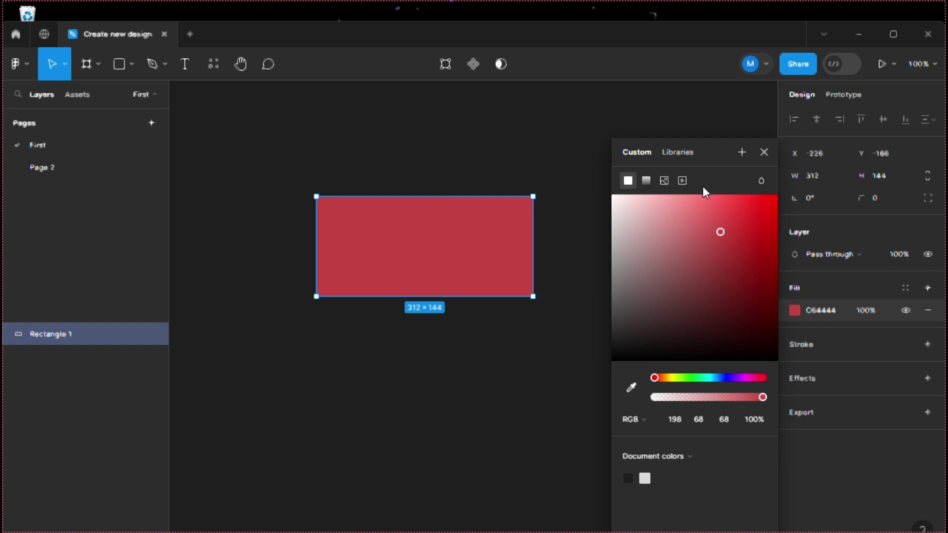
pyautogui.click(765, 152)
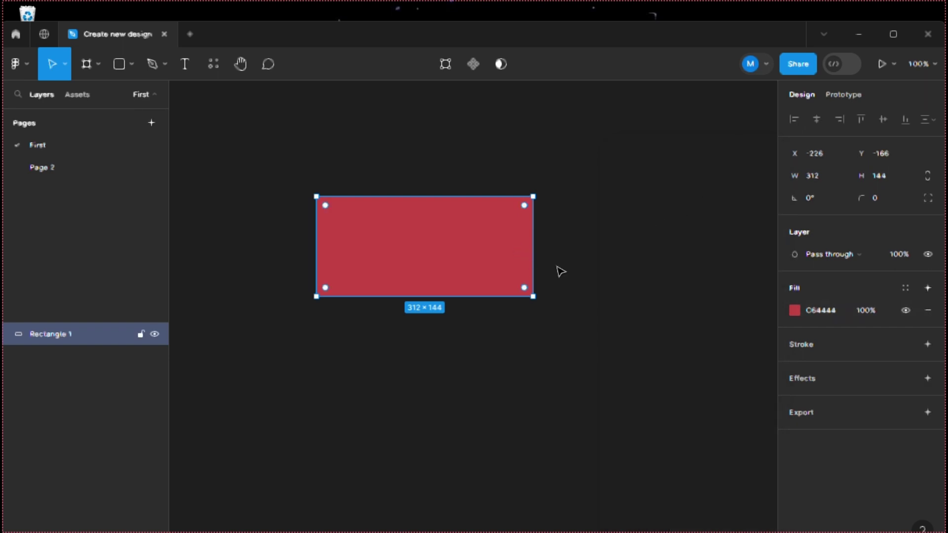
pyautogui.click(423, 345)
pyautogui.click(422, 253)
pyautogui.doubleClick(425, 275)
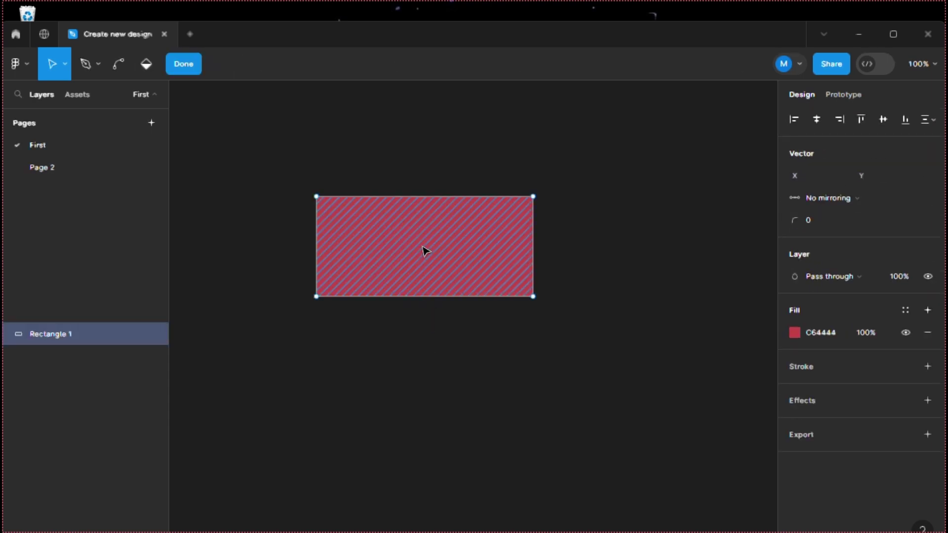
pyautogui.click(508, 349)
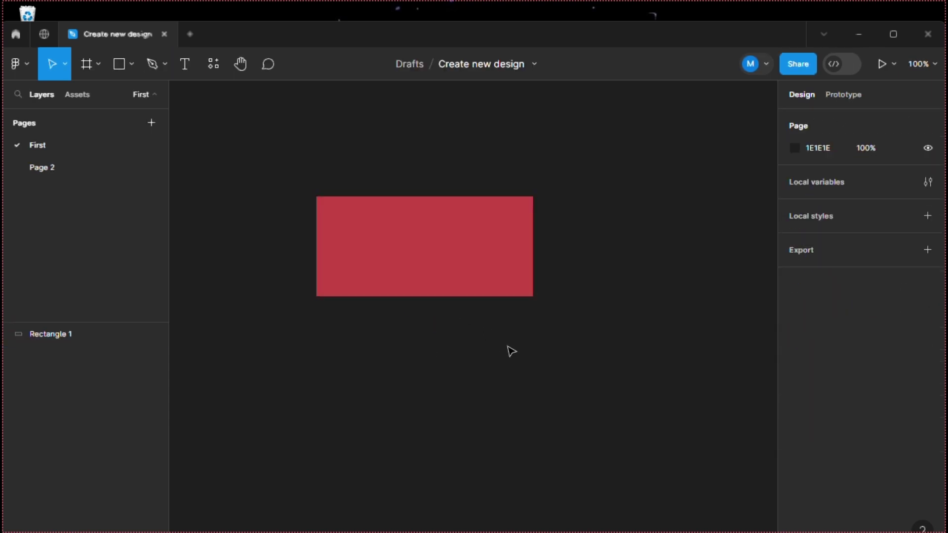
# Reposition the red rectangle down and to the right, at about X -163, Y -112
pyautogui.click(454, 266)
pyautogui.moveTo(440, 256); pyautogui.dragTo(484, 295)
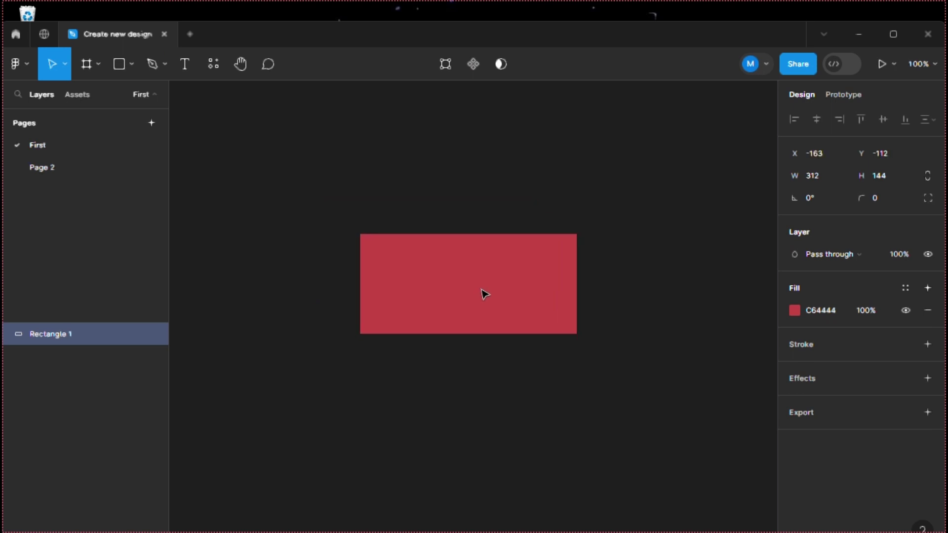
pyautogui.click(389, 393)
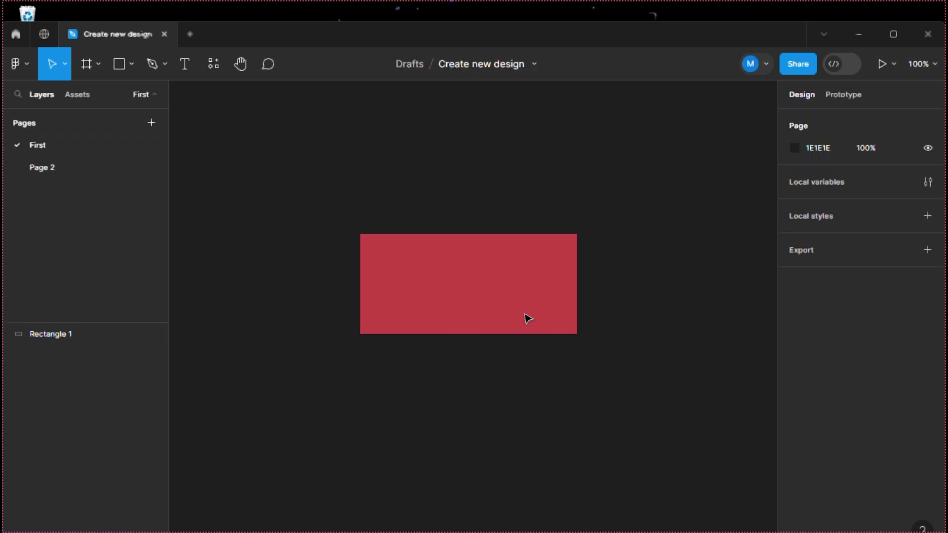
# Add a five-pointed star above the red rectangle and enlarge it to about 143 × 133
pyautogui.click(131, 64)
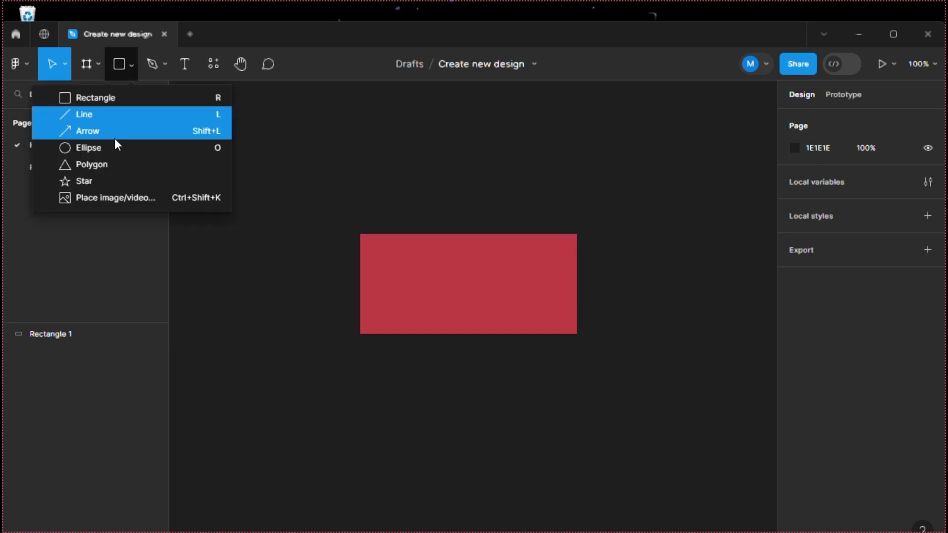
pyautogui.click(104, 181)
pyautogui.click(464, 179)
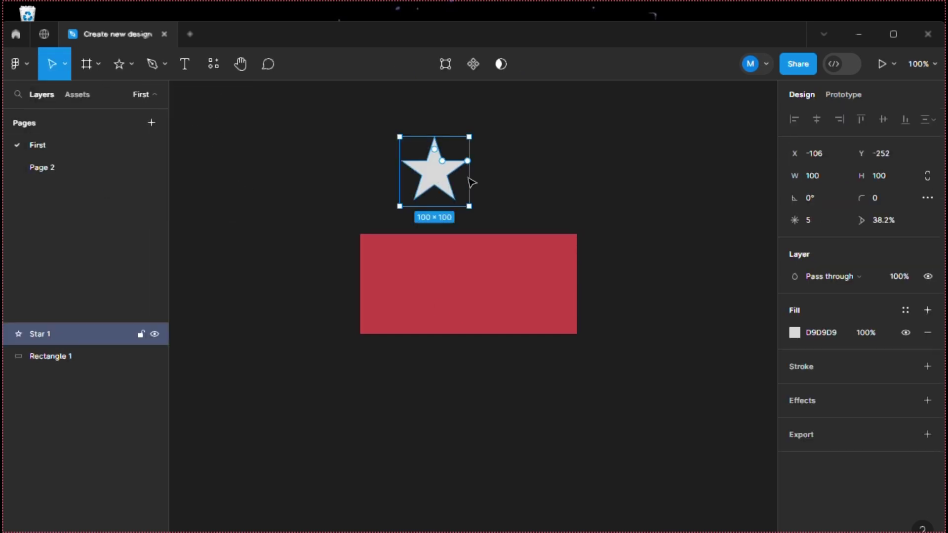
pyautogui.moveTo(470, 207); pyautogui.dragTo(500, 229)
# Move the star onto the red rectangle so its tip extends past the upper edge, at about X -89, Y -138
pyautogui.moveTo(450, 203); pyautogui.dragTo(459, 268)
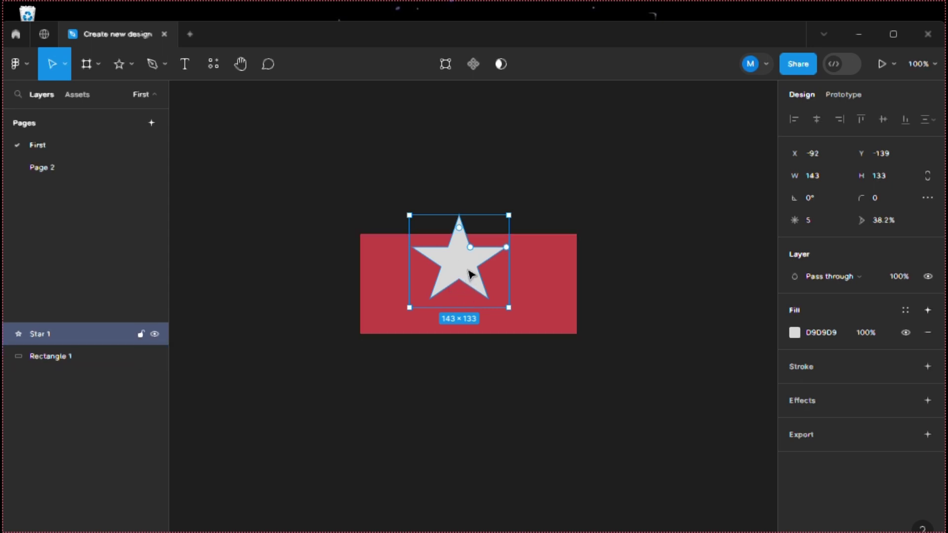
pyautogui.moveTo(460, 258); pyautogui.dragTo(464, 279)
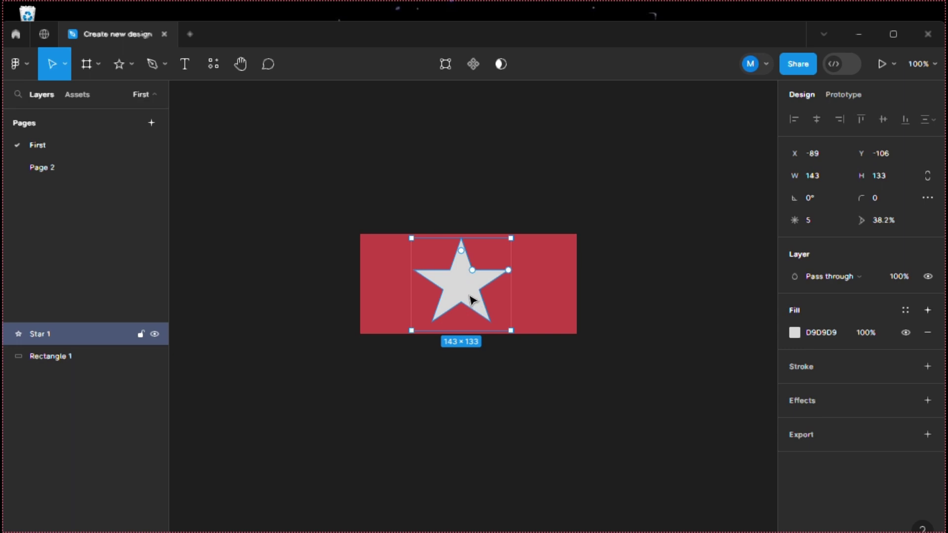
pyautogui.moveTo(457, 290); pyautogui.dragTo(458, 268)
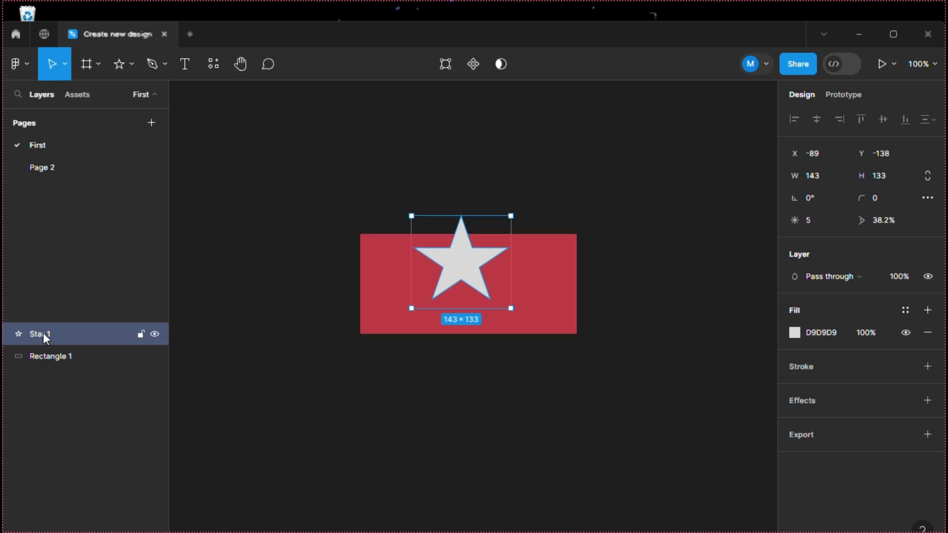
# Reorder the star's layer below Rectangle 1 and move the star up to about X -92, Y -178
pyautogui.moveTo(42, 334); pyautogui.dragTo(42, 362)
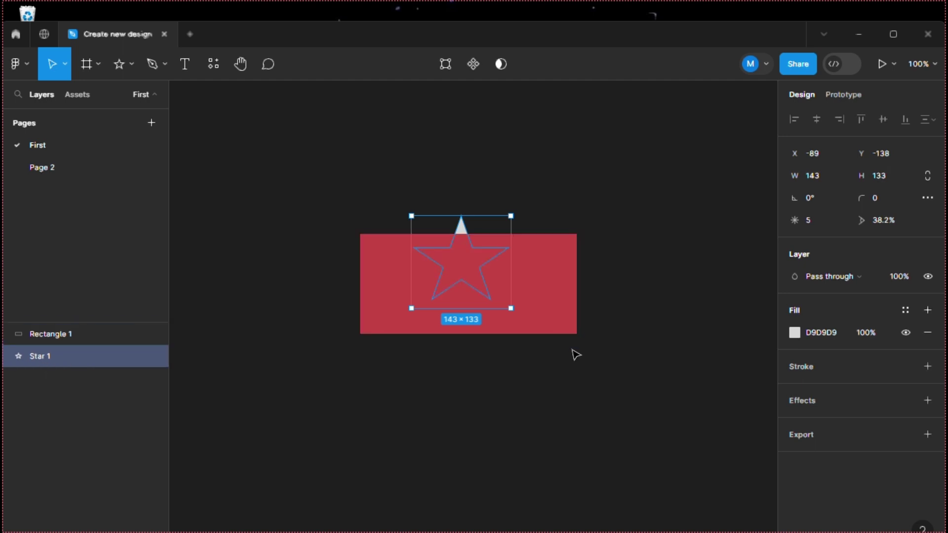
pyautogui.click(560, 385)
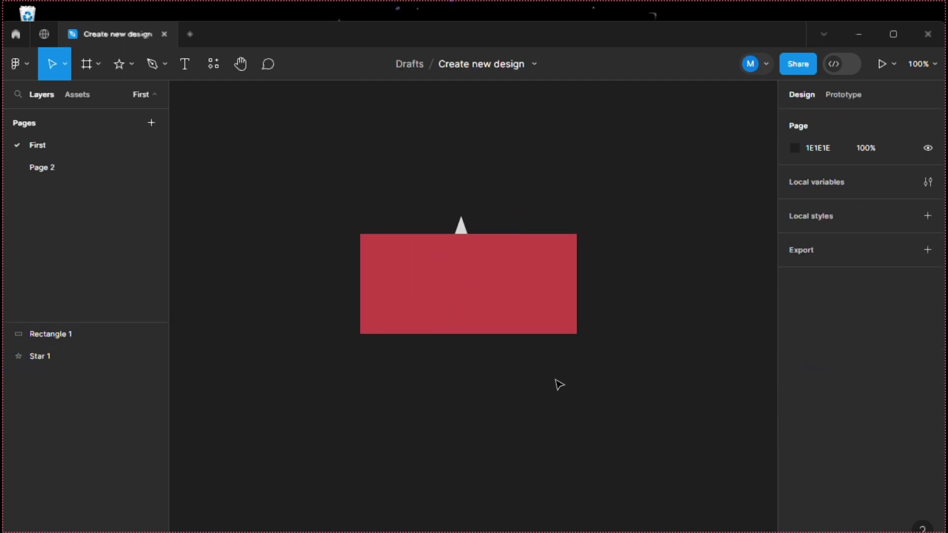
pyautogui.click(66, 356)
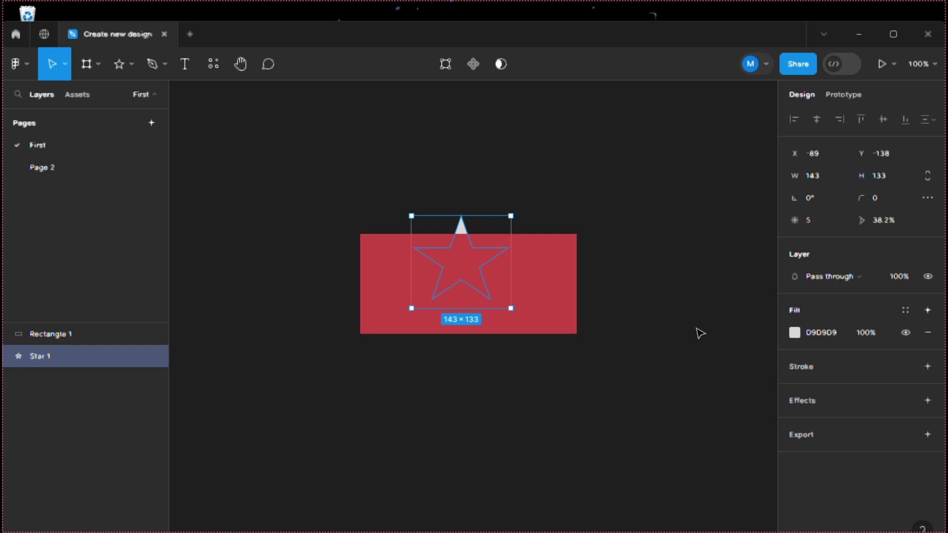
pyautogui.moveTo(466, 267); pyautogui.dragTo(464, 236)
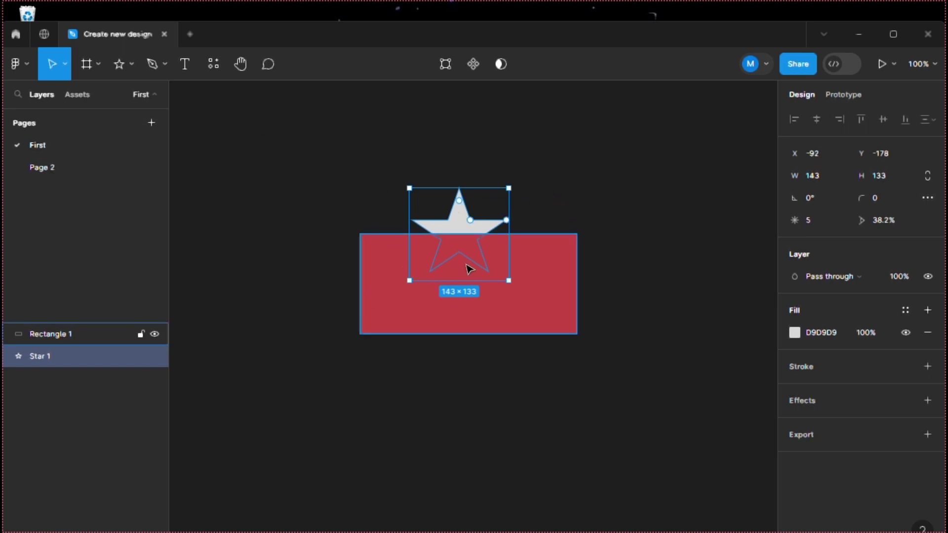
pyautogui.click(632, 234)
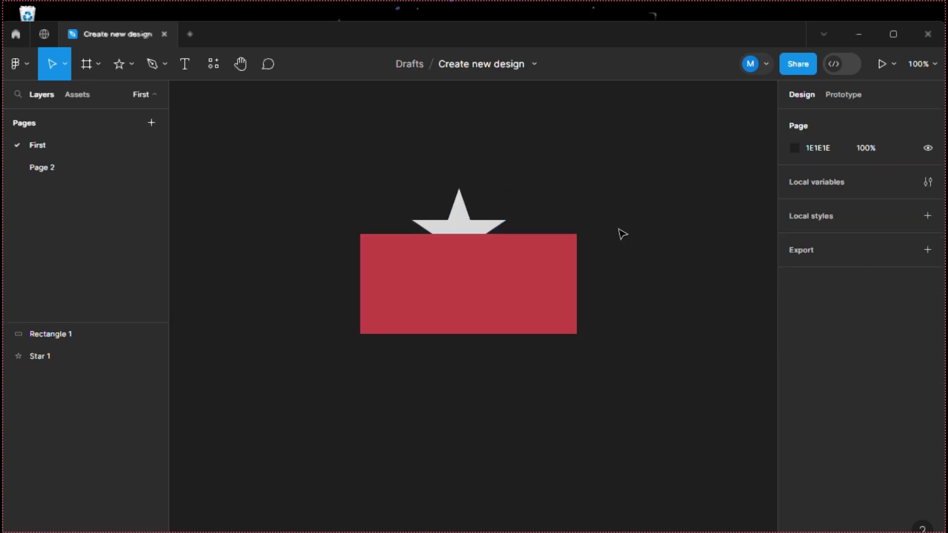
pyautogui.click(462, 218)
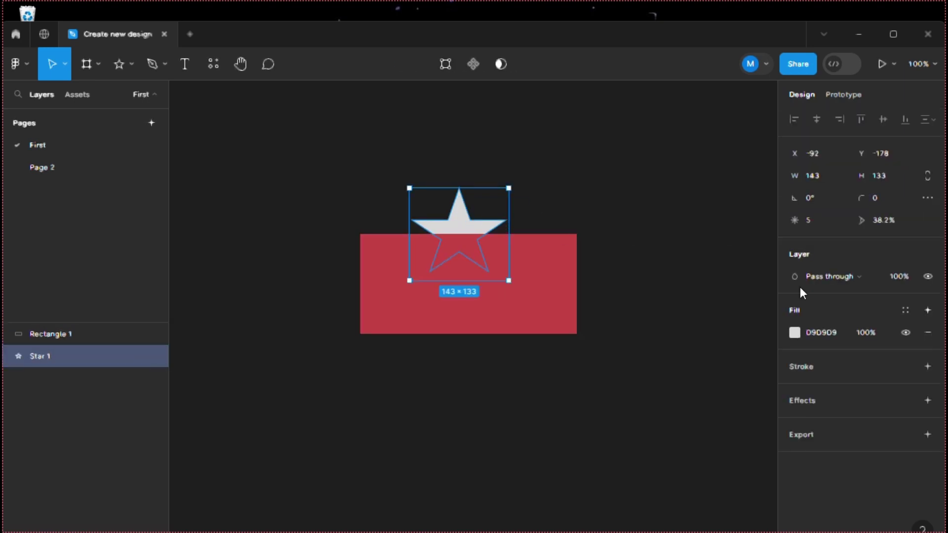